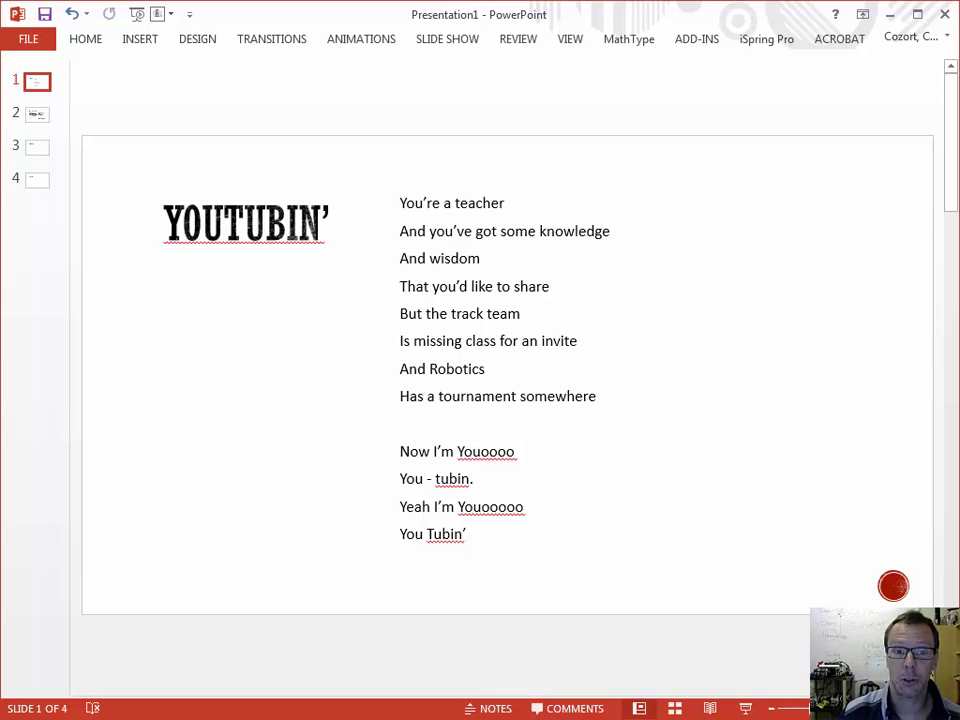
# - Review the "What We're Doin'" slide and switch to YouTube in the browser to check the signed-in account
pyautogui.click(34, 117)
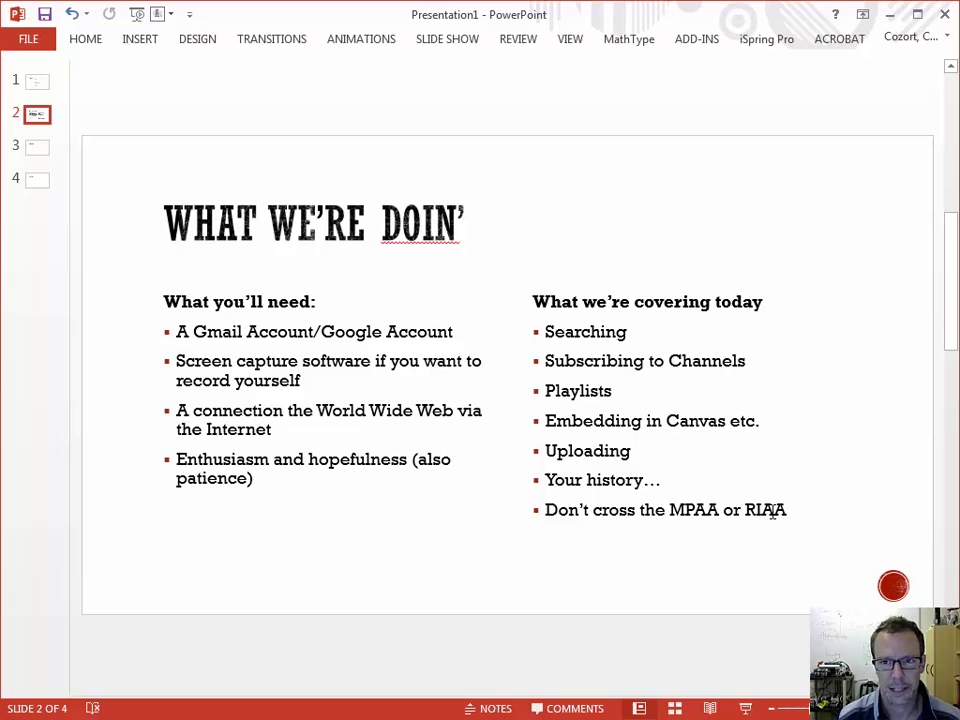
pyautogui.hotkey('alt', 'Tab')
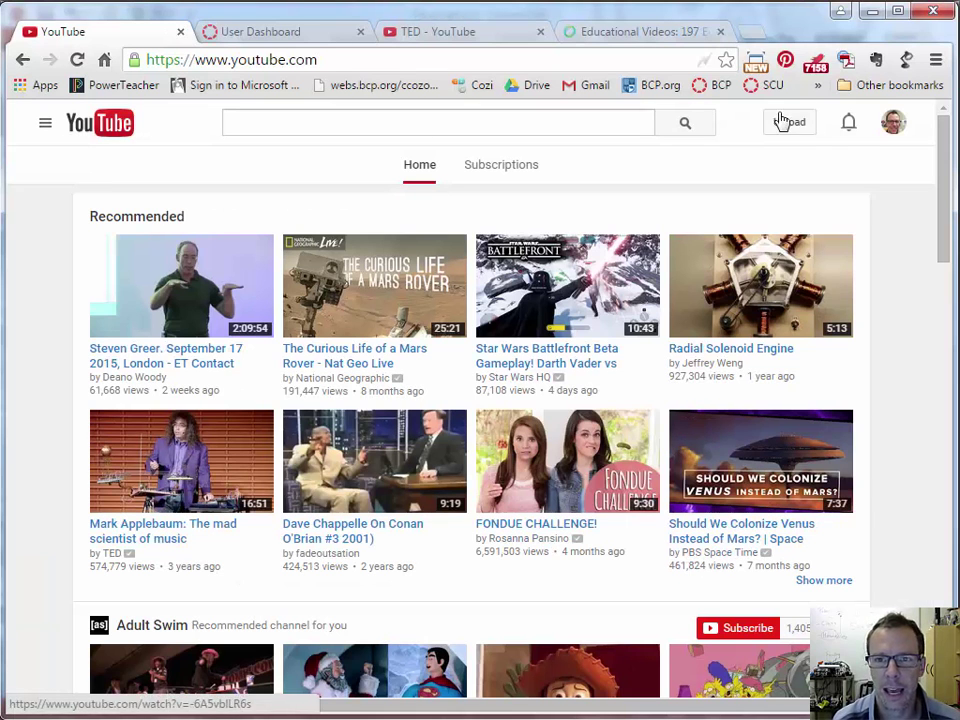
pyautogui.click(892, 123)
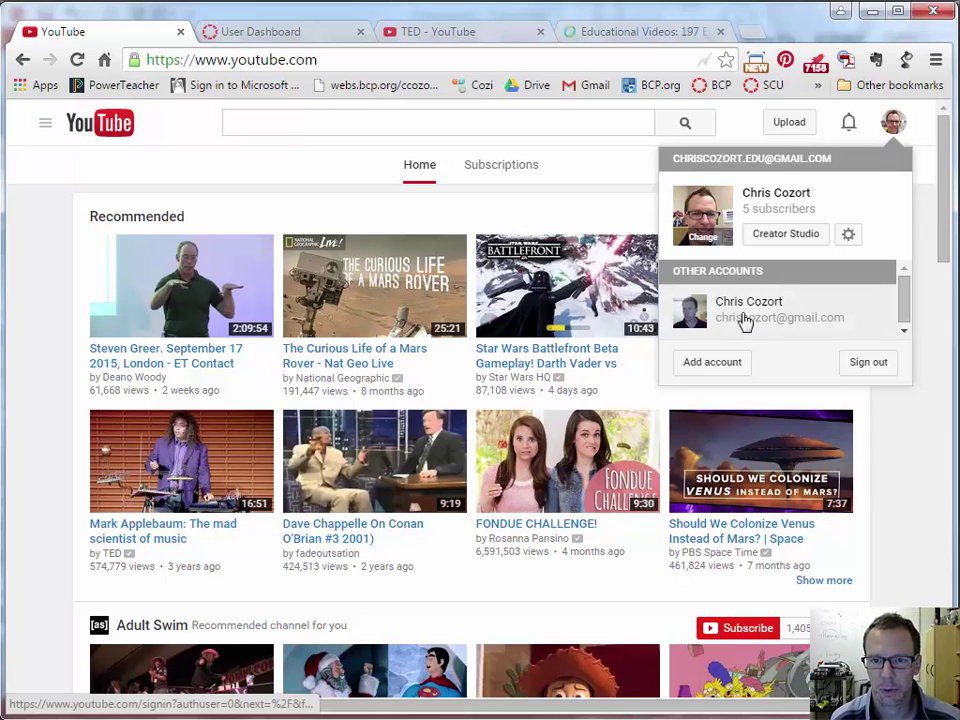
pyautogui.click(893, 124)
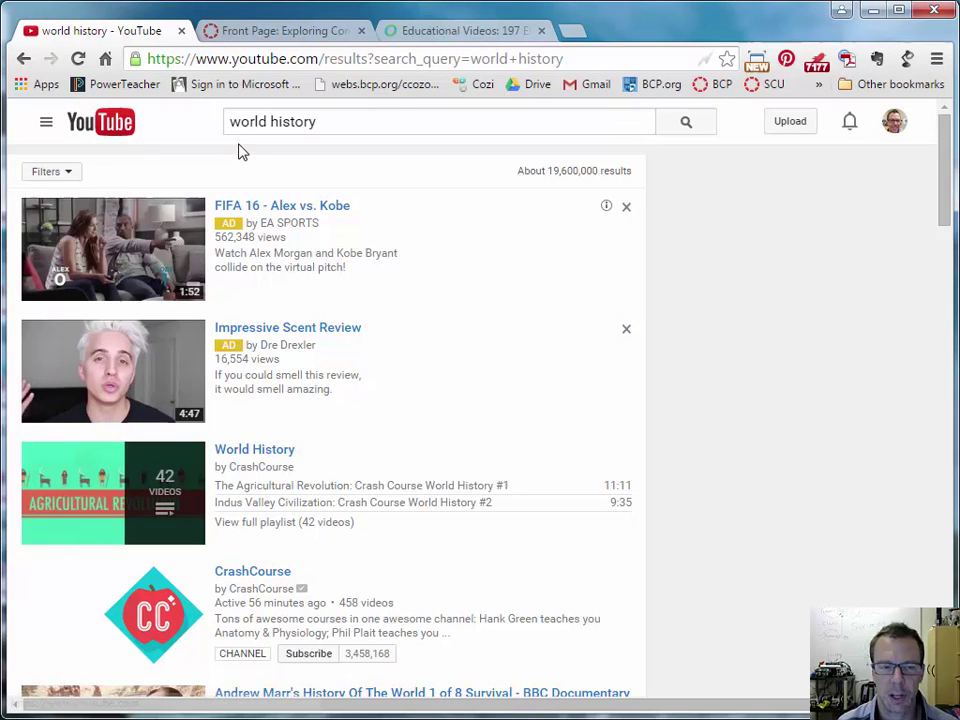
# - Search YouTube for "mars rover"
pyautogui.click(370, 125)
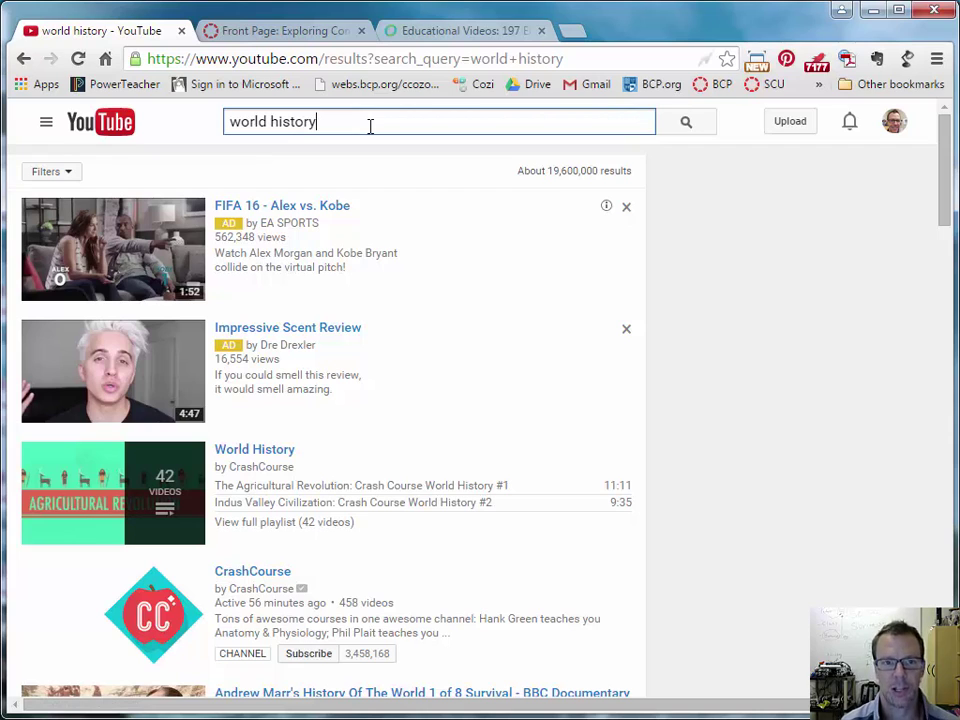
pyautogui.click(686, 122)
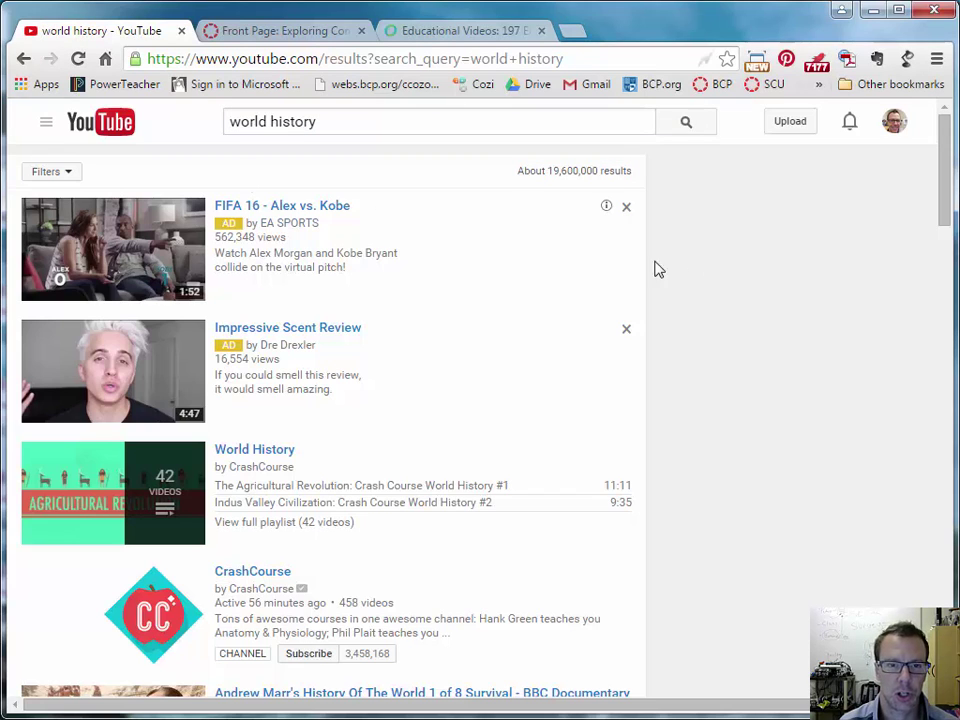
pyautogui.tripleClick(360, 128)
pyautogui.write('ma')
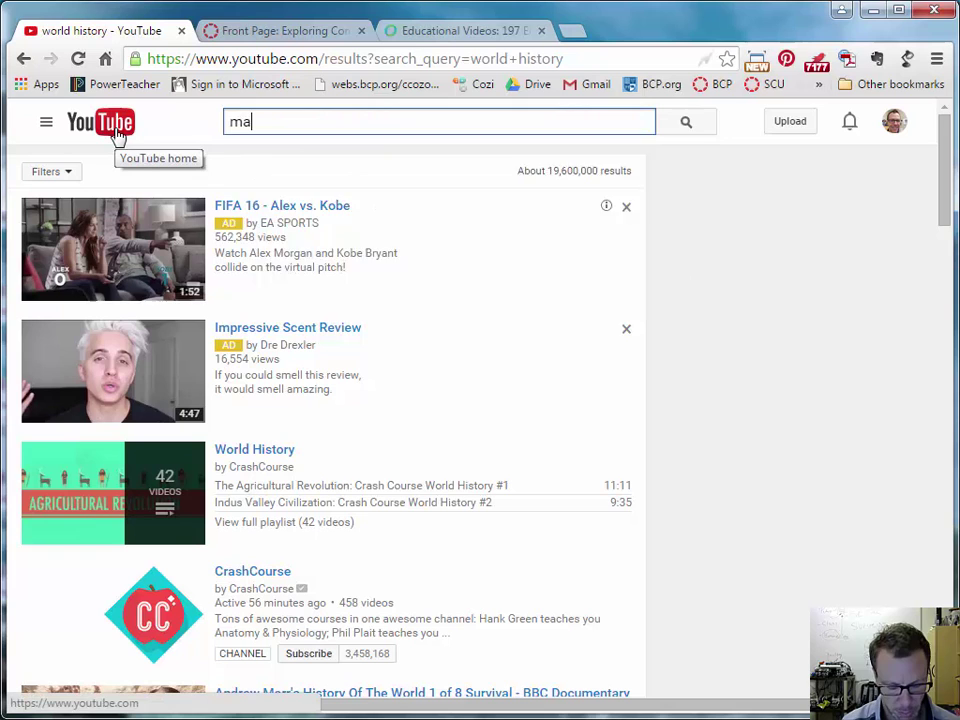
pyautogui.write('rs rover')
pyautogui.press('Return')
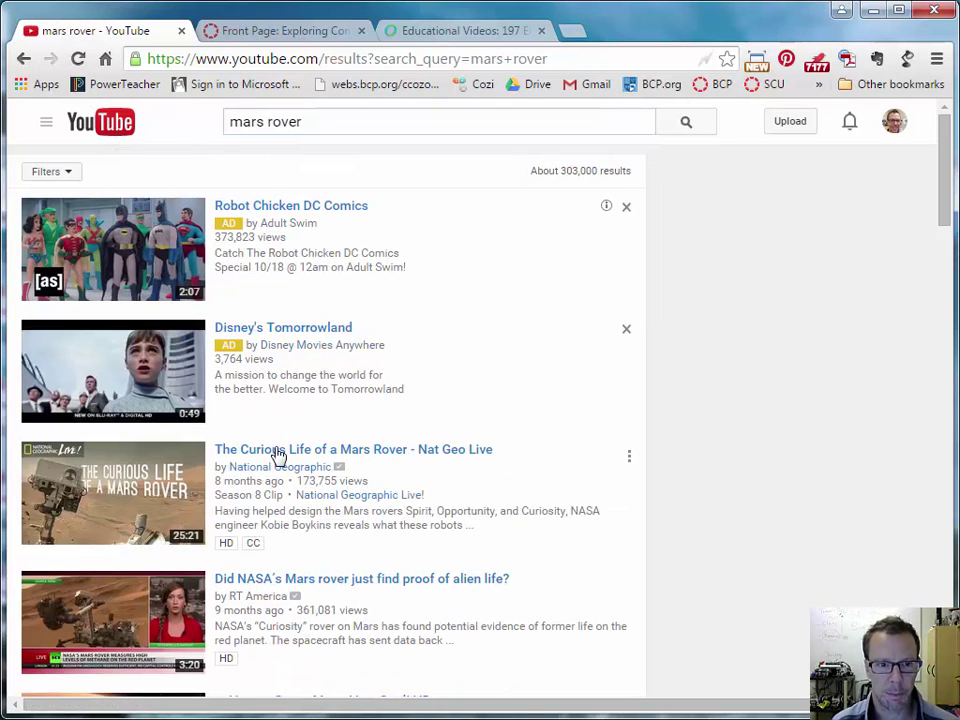
# - Examine the mars rover search results, comparing video titles, channels and view counts
pyautogui.scroll(-1, 529, 343)
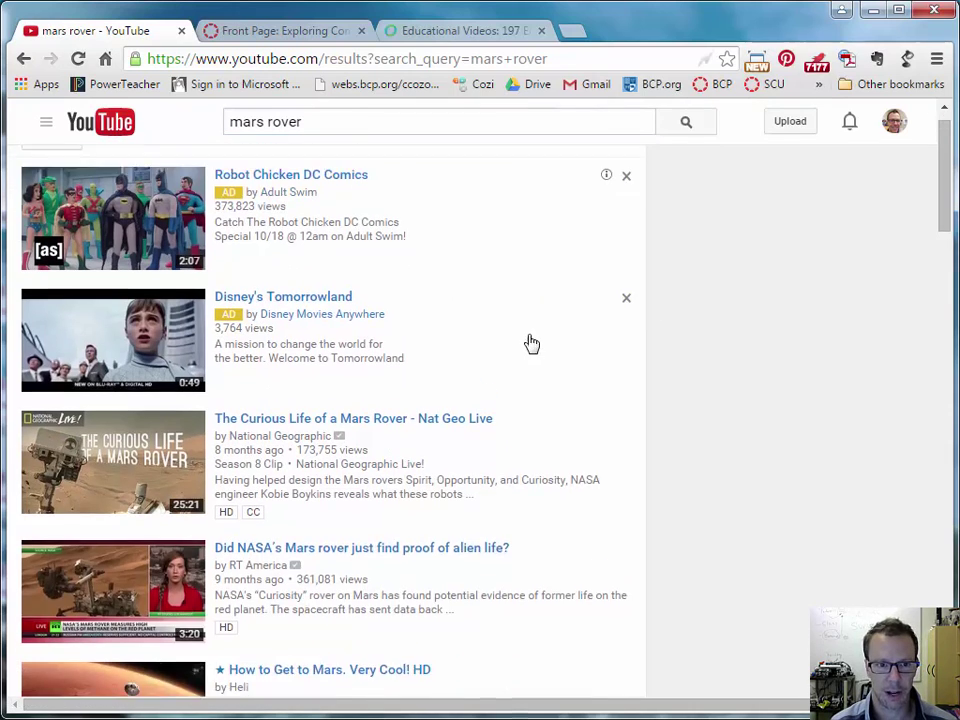
pyautogui.scroll(1, 315, 272)
pyautogui.scroll(-1, 490, 363)
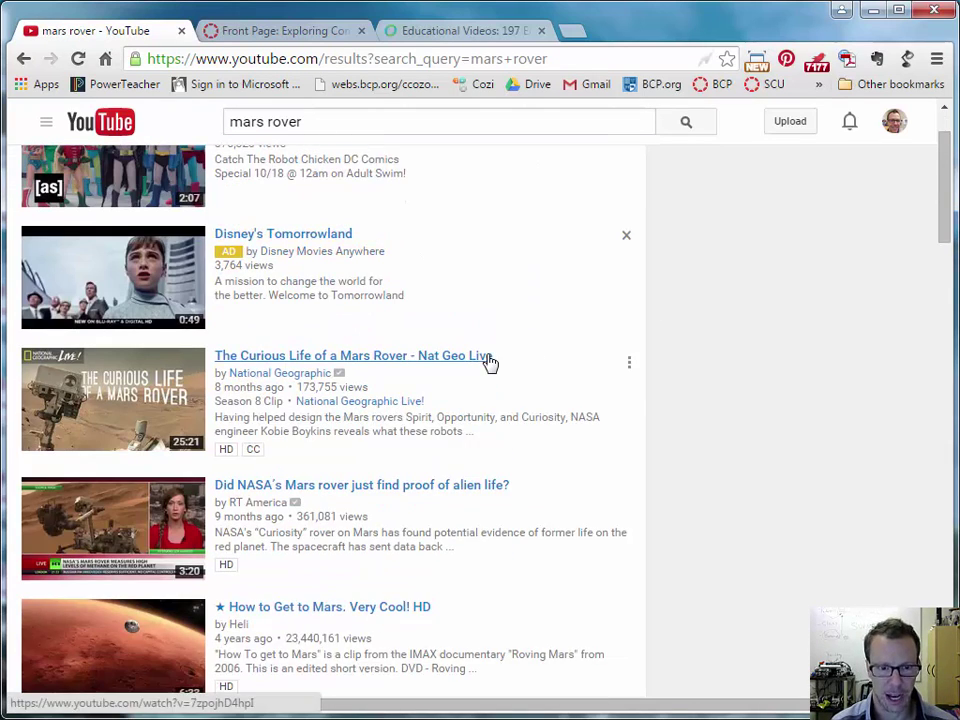
pyautogui.scroll(-2, 489, 364)
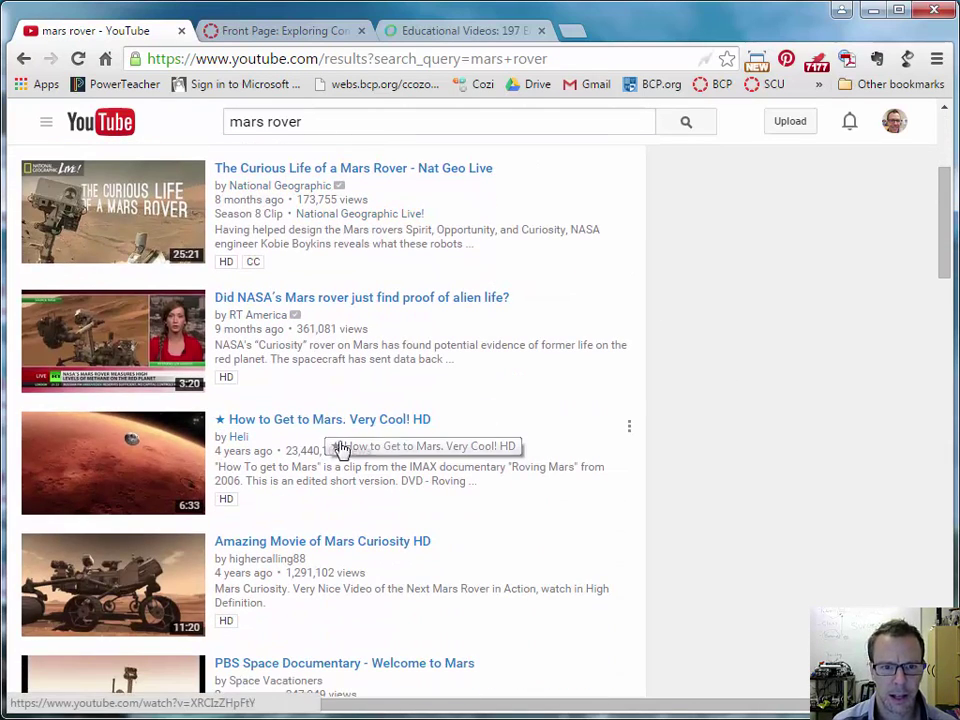
pyautogui.scroll(-3, 542, 417)
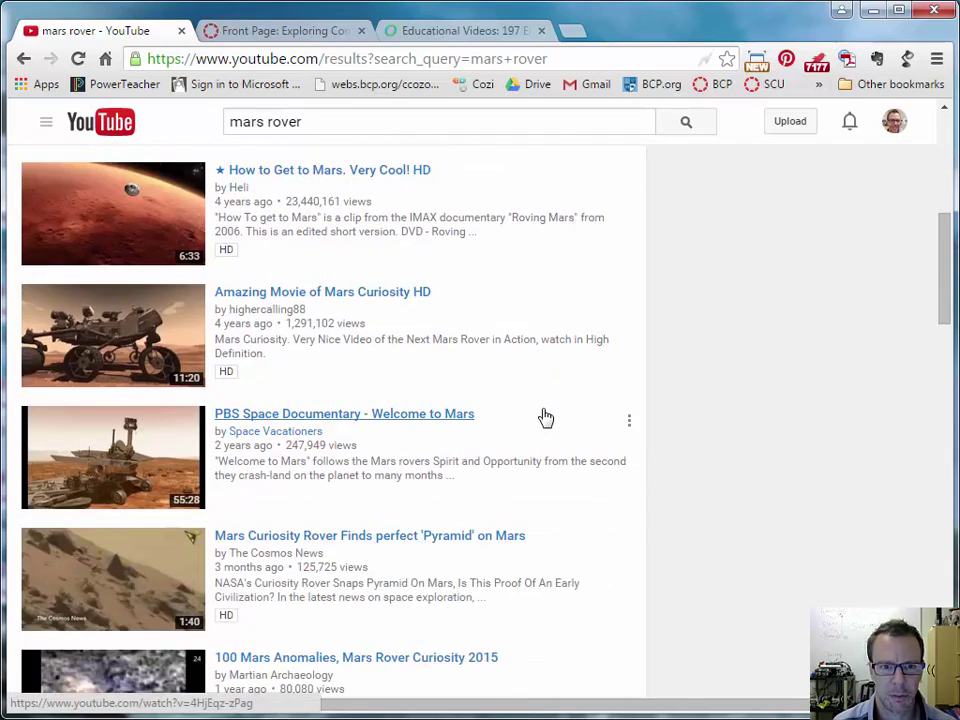
pyautogui.scroll(3, 545, 417)
pyautogui.scroll(-2, 545, 417)
# - Sort the mars rover search results by view count
pyautogui.scroll(5, 545, 417)
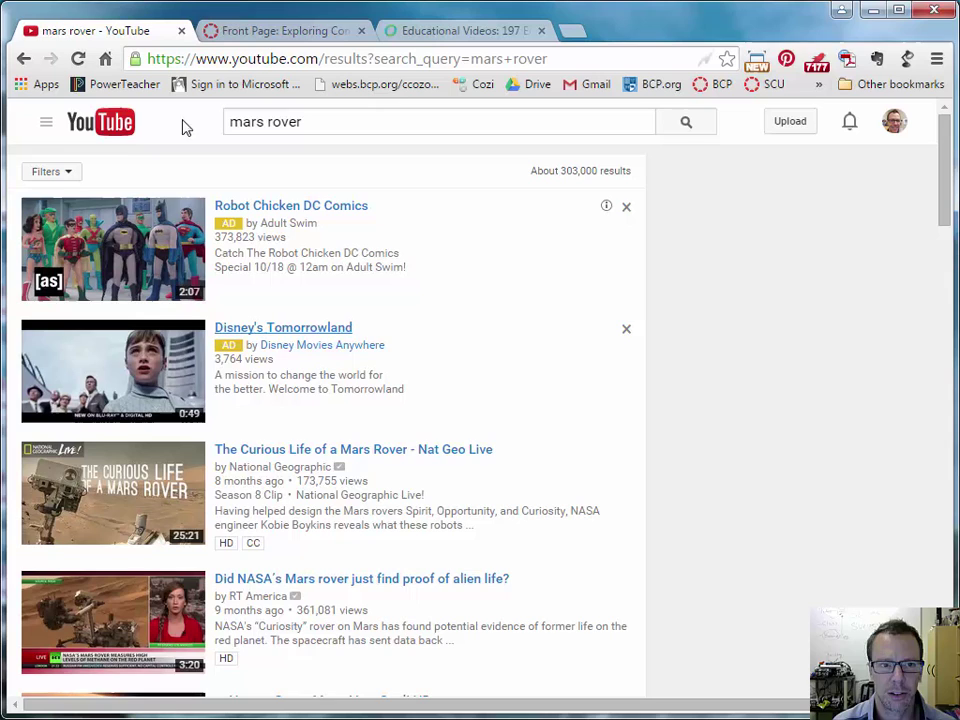
pyautogui.click(50, 178)
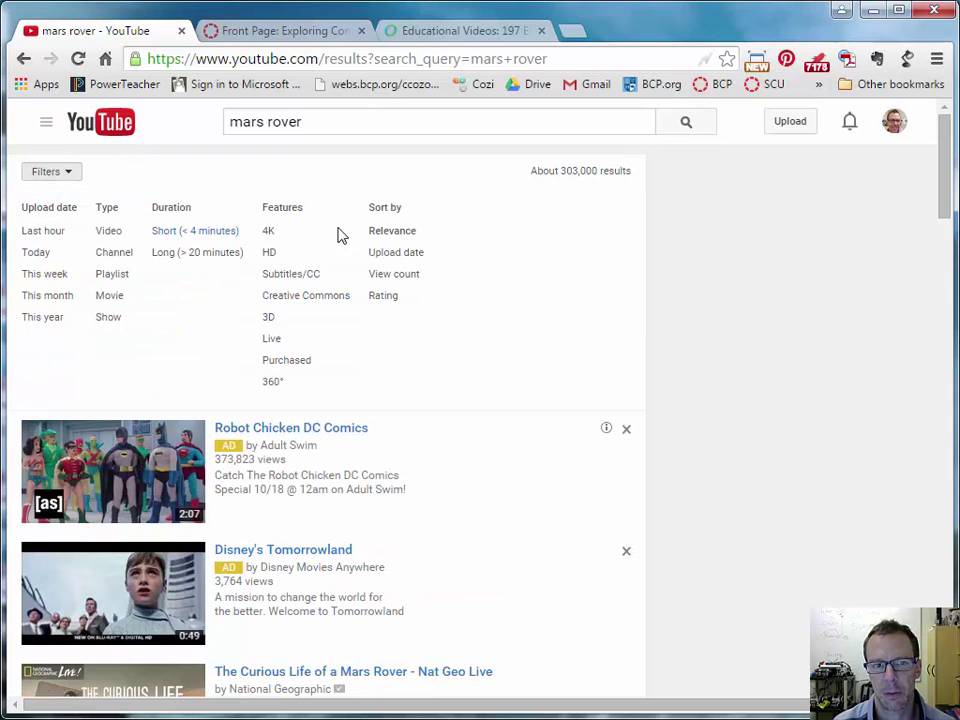
pyautogui.click(393, 275)
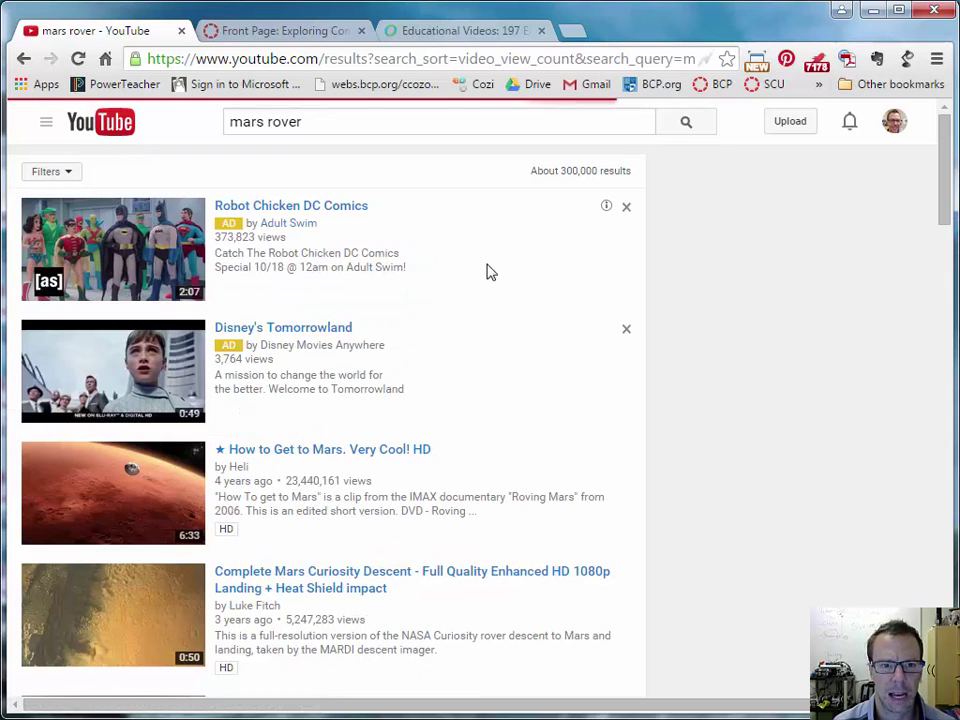
# - Look through the most-viewed mars rover videos to judge their sources and relevance
pyautogui.scroll(-1, 489, 272)
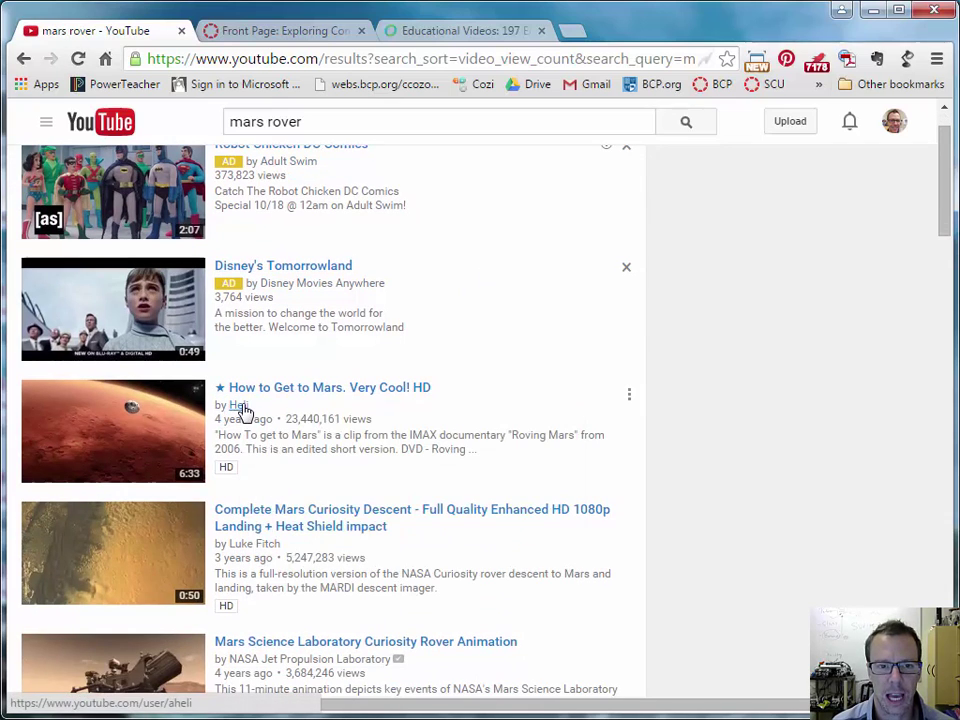
pyautogui.moveTo(243, 410)
pyautogui.scroll(-1, 478, 329)
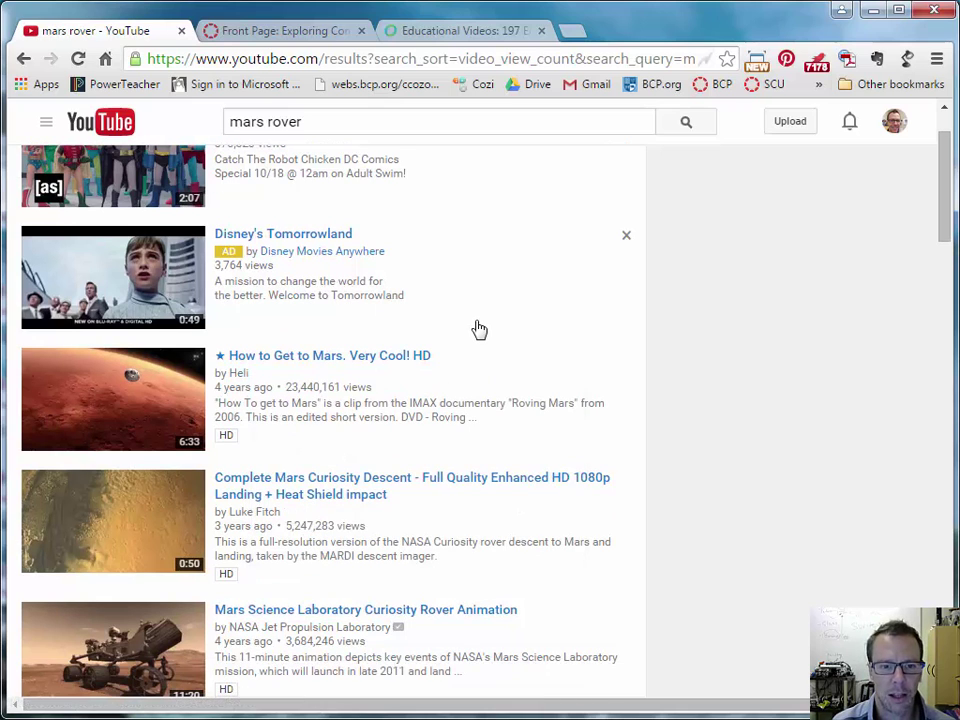
pyautogui.scroll(-8, 478, 329)
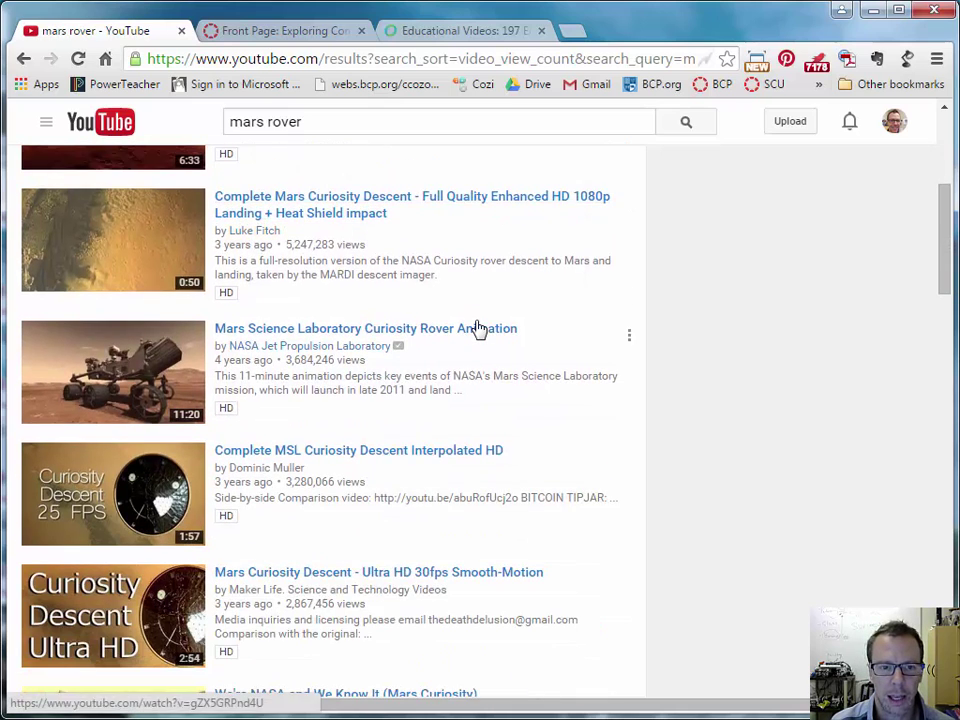
pyautogui.scroll(-10, 478, 329)
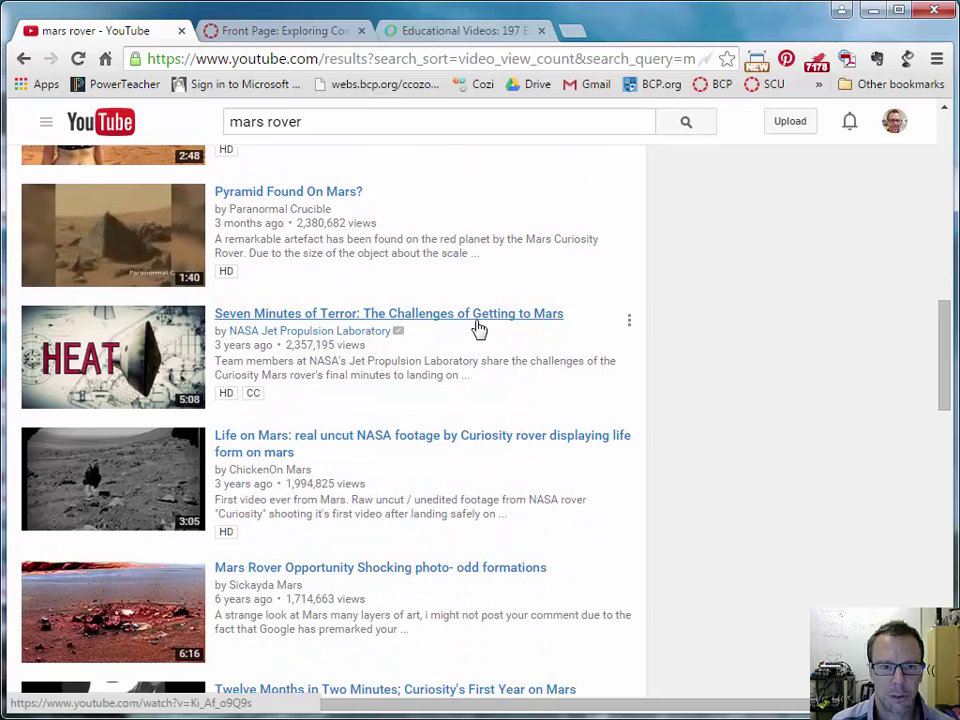
pyautogui.scroll(-2, 478, 329)
pyautogui.scroll(5, 476, 328)
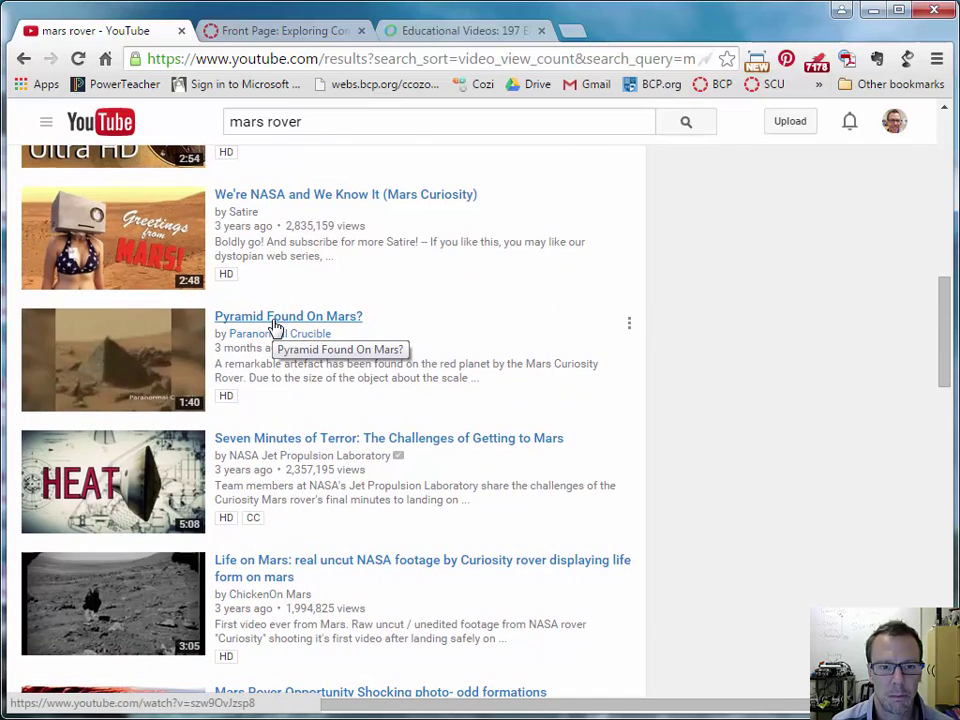
pyautogui.scroll(8, 275, 327)
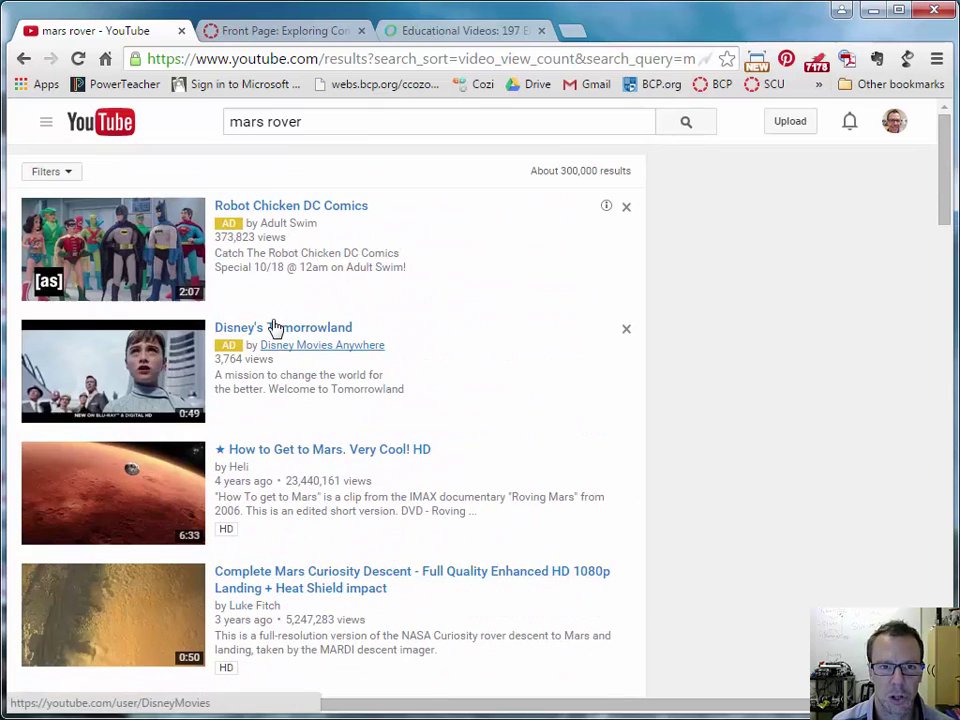
# - Replace the search term with "world history" and run the search
pyautogui.moveTo(228, 122); pyautogui.dragTo(470, 124)
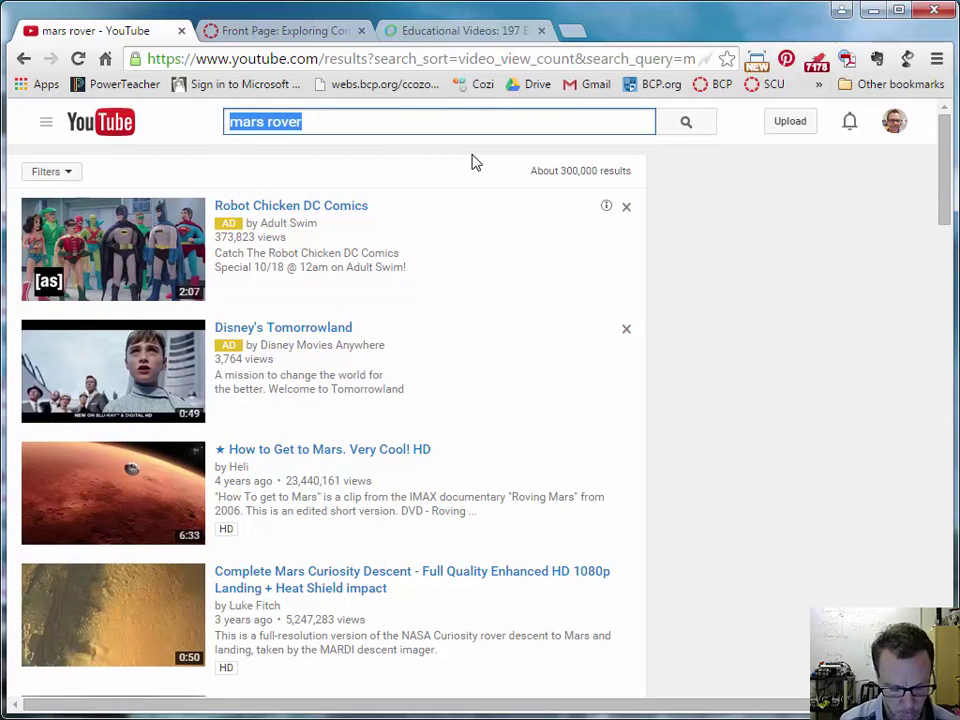
pyautogui.write('world history')
pyautogui.press('Return')
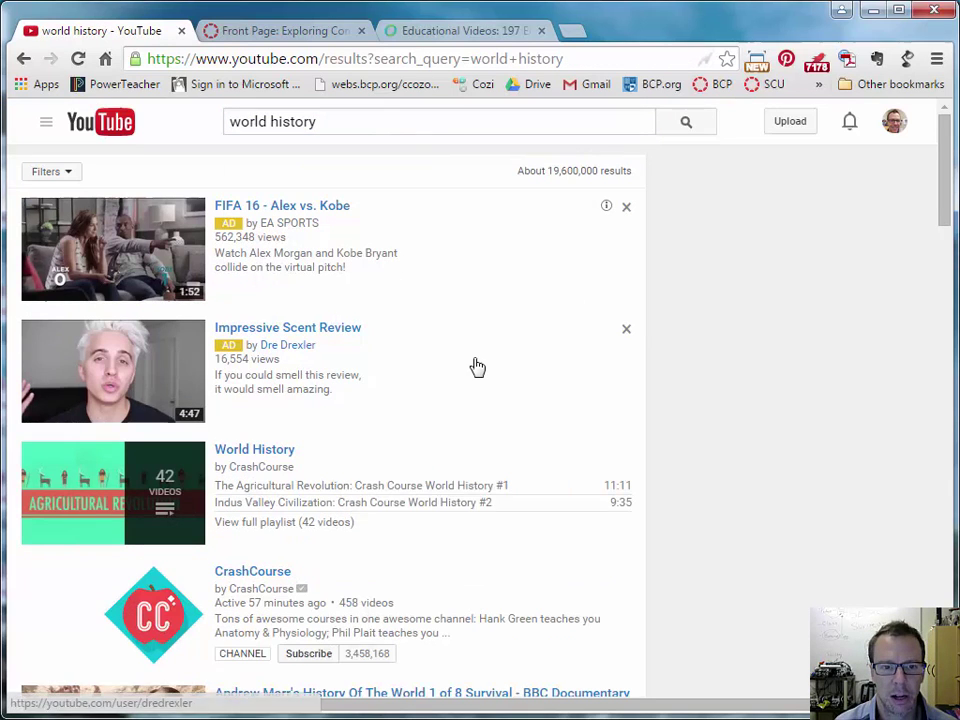
# - Open CrashCourse's World History playlist from the search results and pause its playback
pyautogui.scroll(-1, 420, 364)
pyautogui.scroll(1, 418, 364)
pyautogui.scroll(-1, 420, 364)
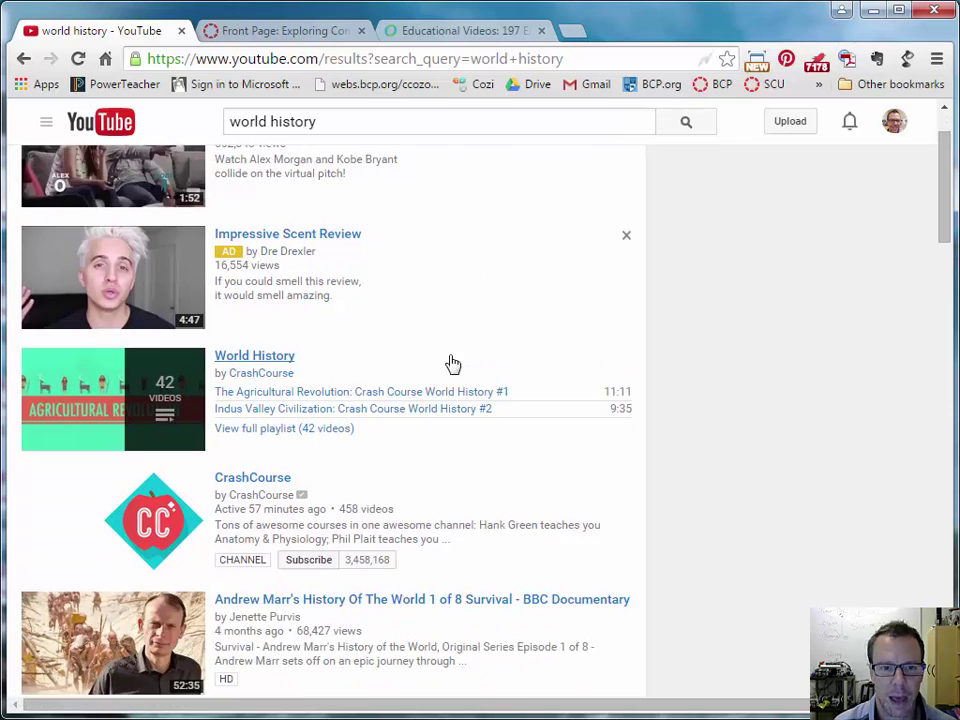
pyautogui.scroll(-1, 453, 363)
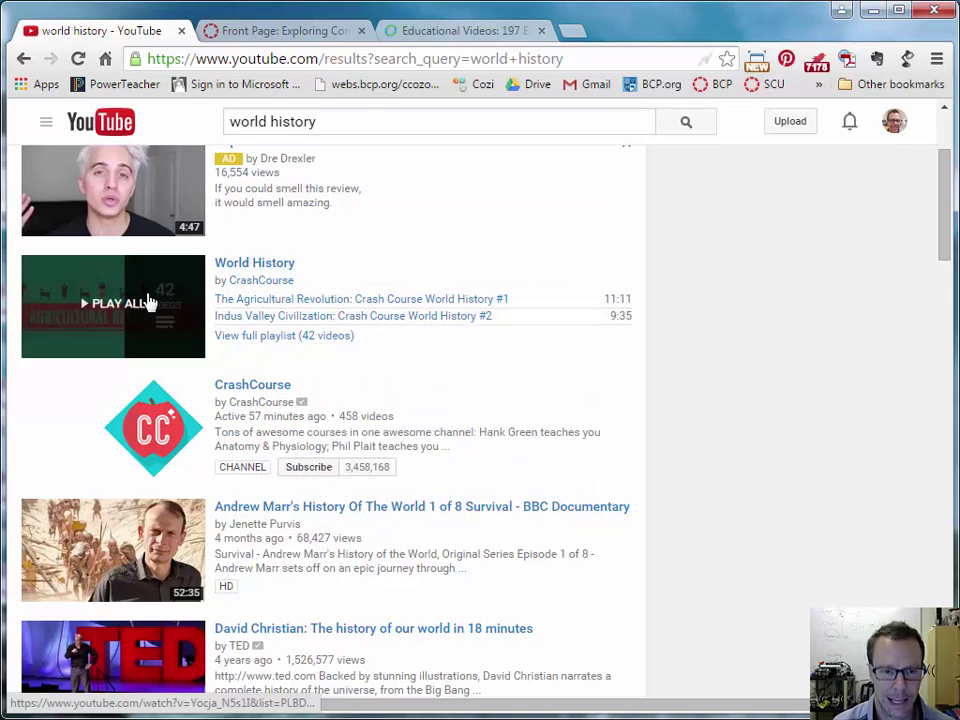
pyautogui.scroll(-1, 493, 392)
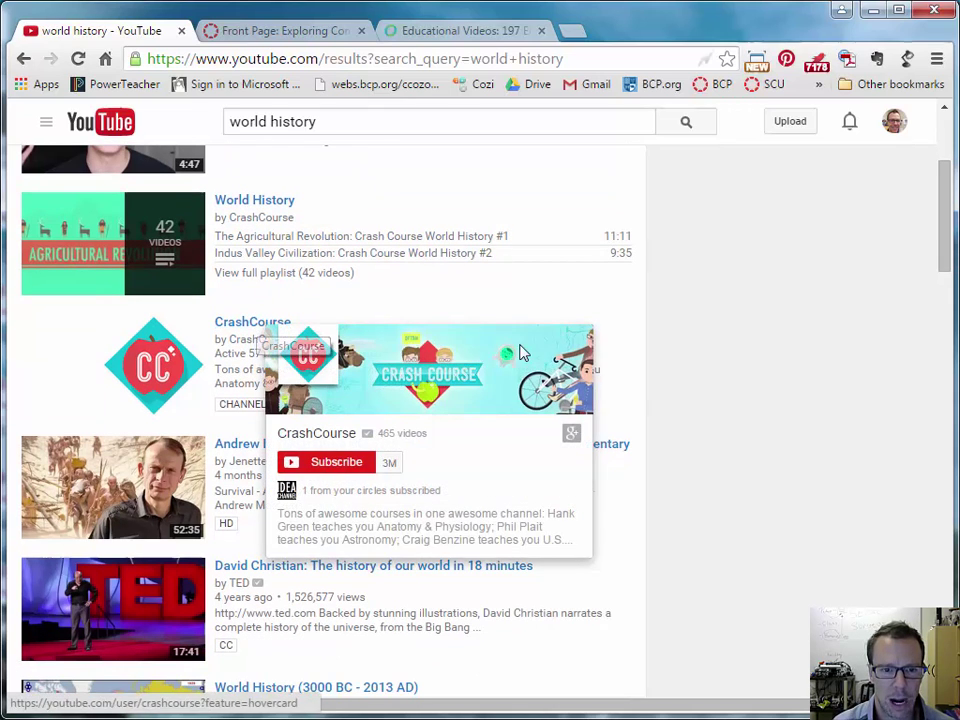
pyautogui.click(268, 198)
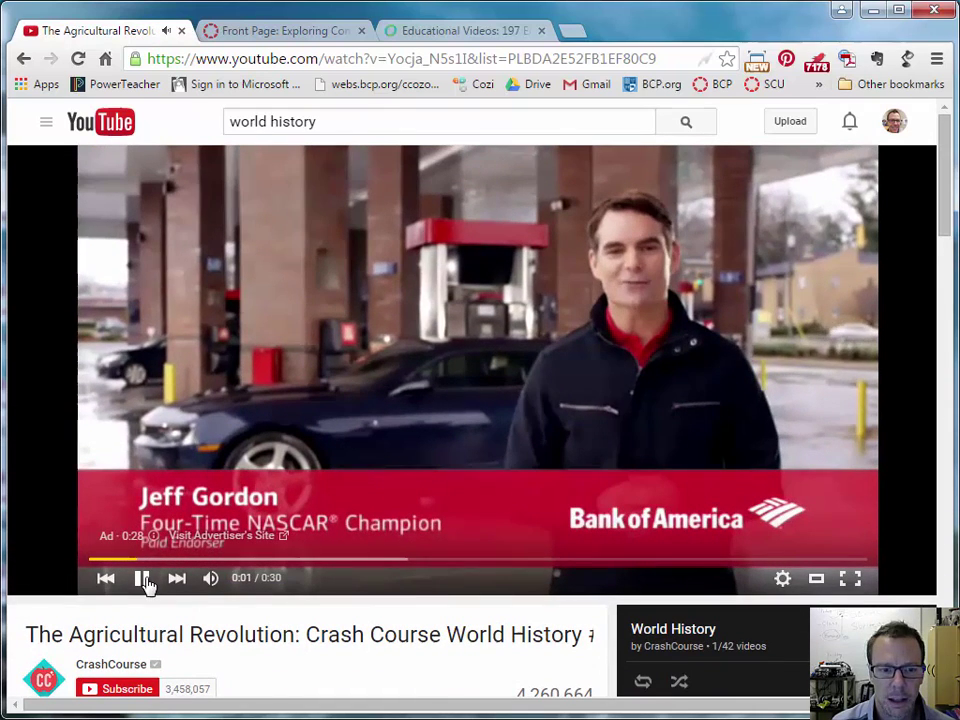
pyautogui.click(141, 578)
# - Subscribe to the CrashCourse channel from the Agricultural Revolution video's page
pyautogui.scroll(-1, 362, 524)
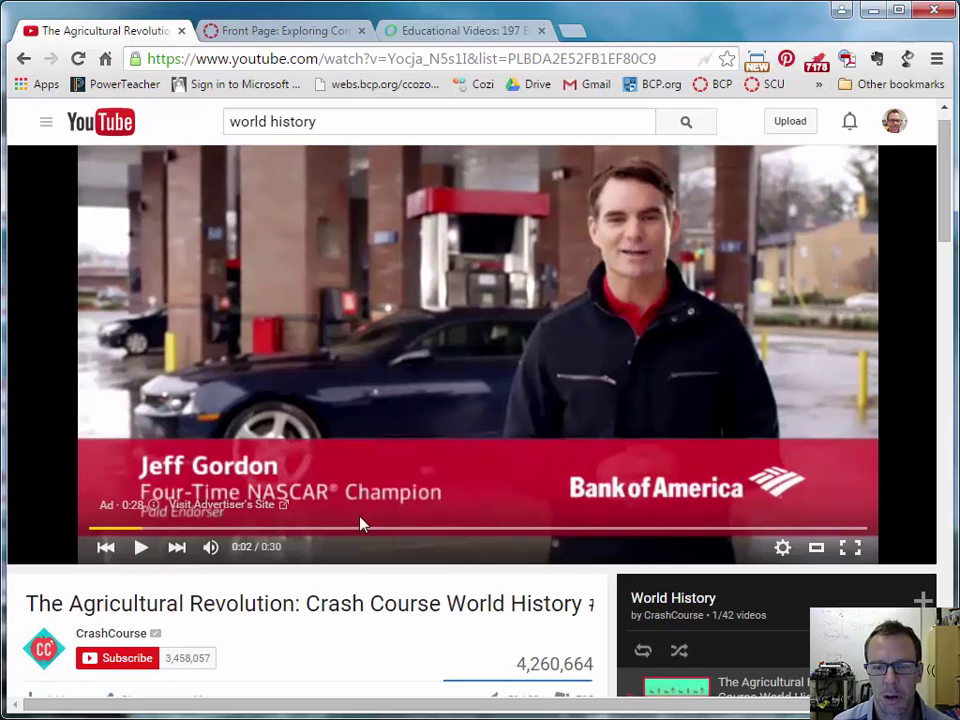
pyautogui.scroll(1, 362, 524)
pyautogui.scroll(-2, 362, 524)
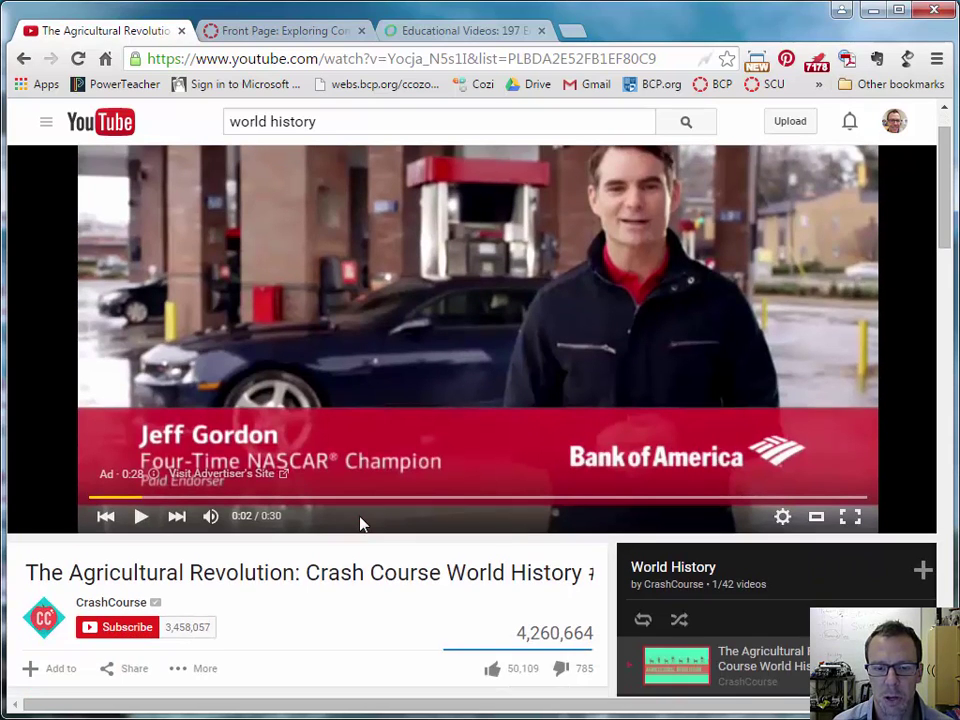
pyautogui.scroll(-4, 362, 524)
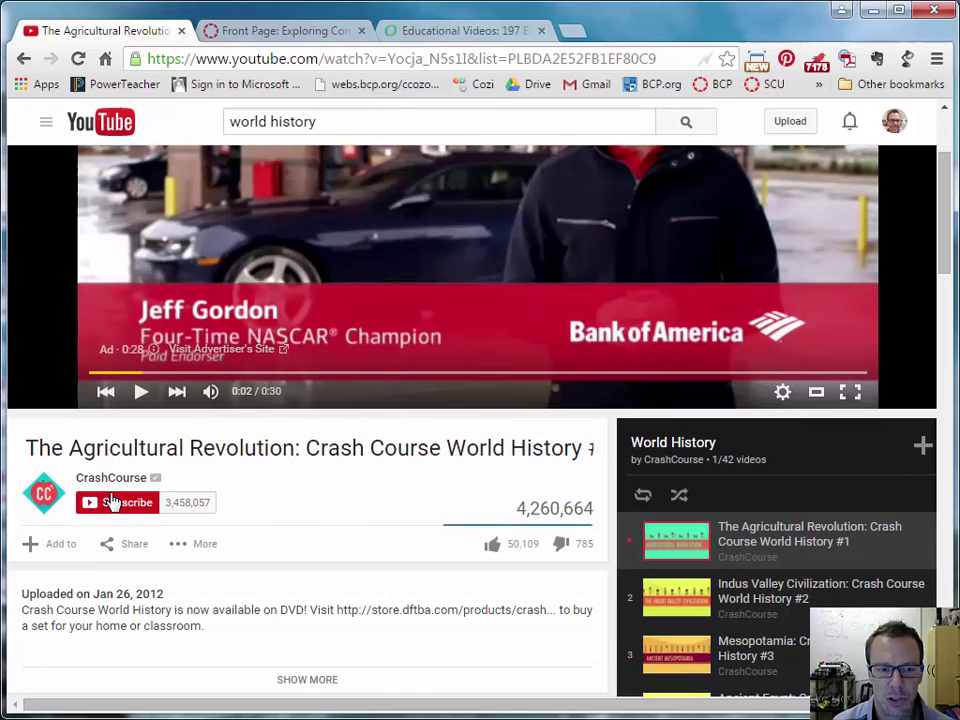
pyautogui.scroll(-1, 321, 507)
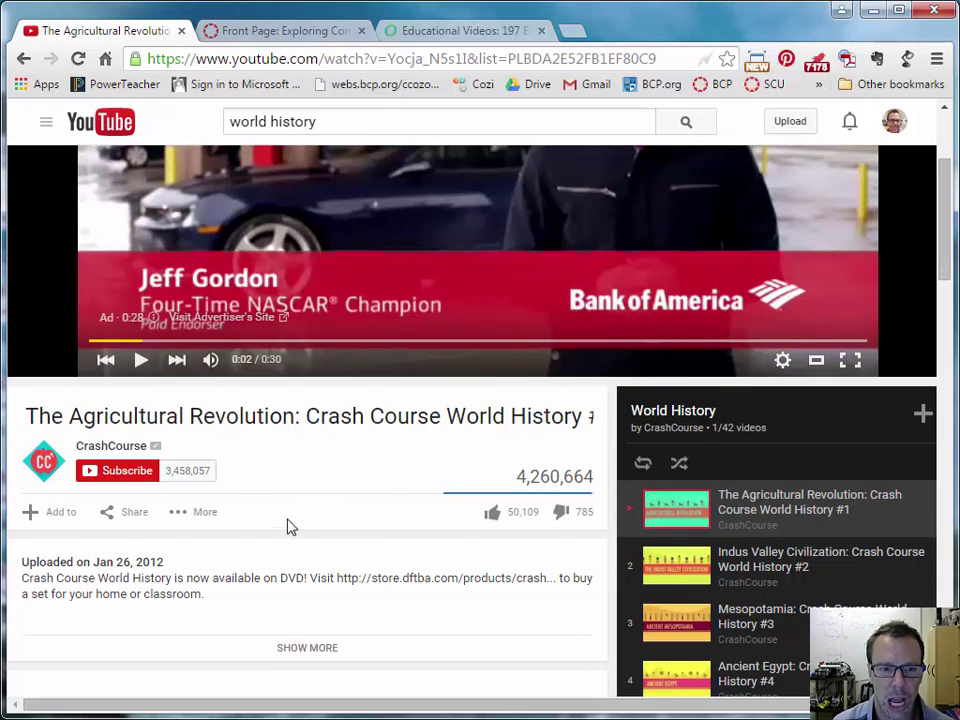
pyautogui.click(129, 482)
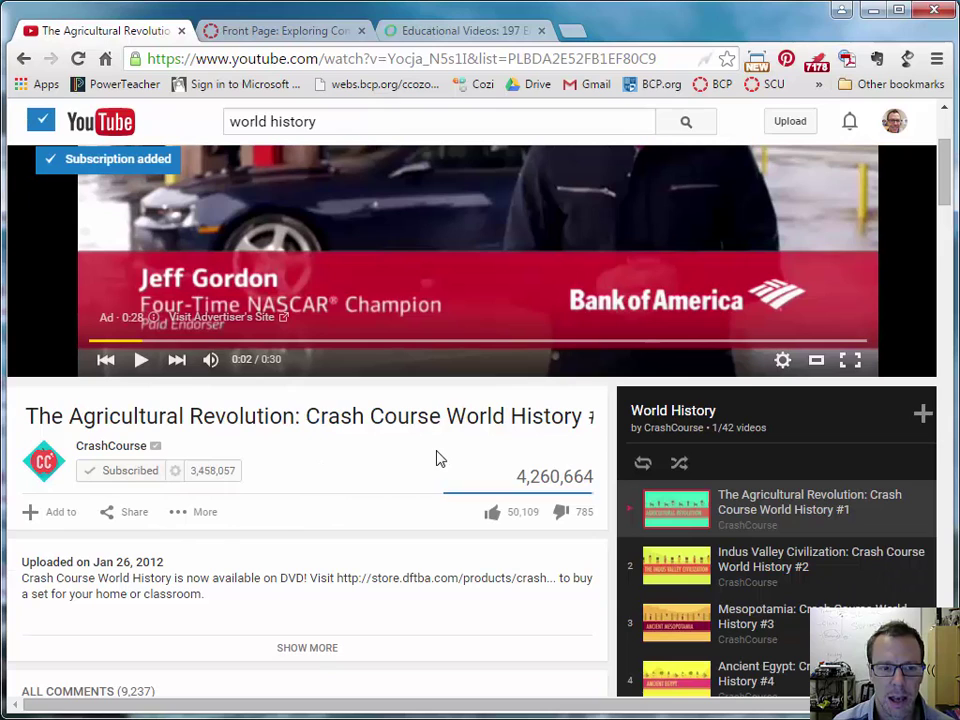
# - Create a new public playlist titled "History" and add the Agricultural Revolution video to it
pyautogui.scroll(-2, 250, 463)
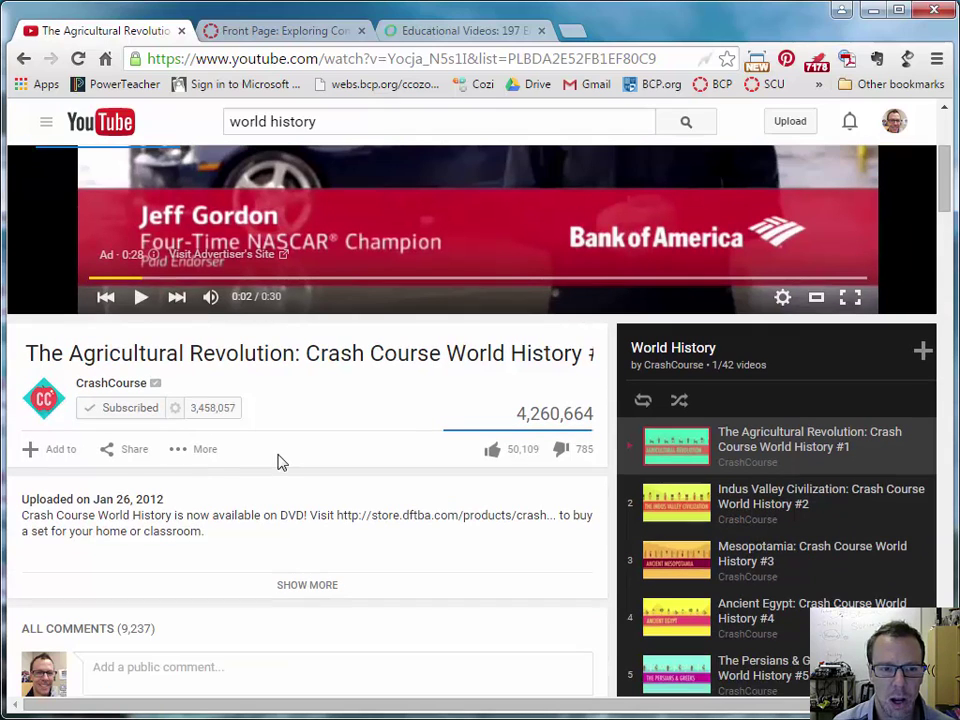
pyautogui.click(60, 452)
pyautogui.scroll(-5, 319, 437)
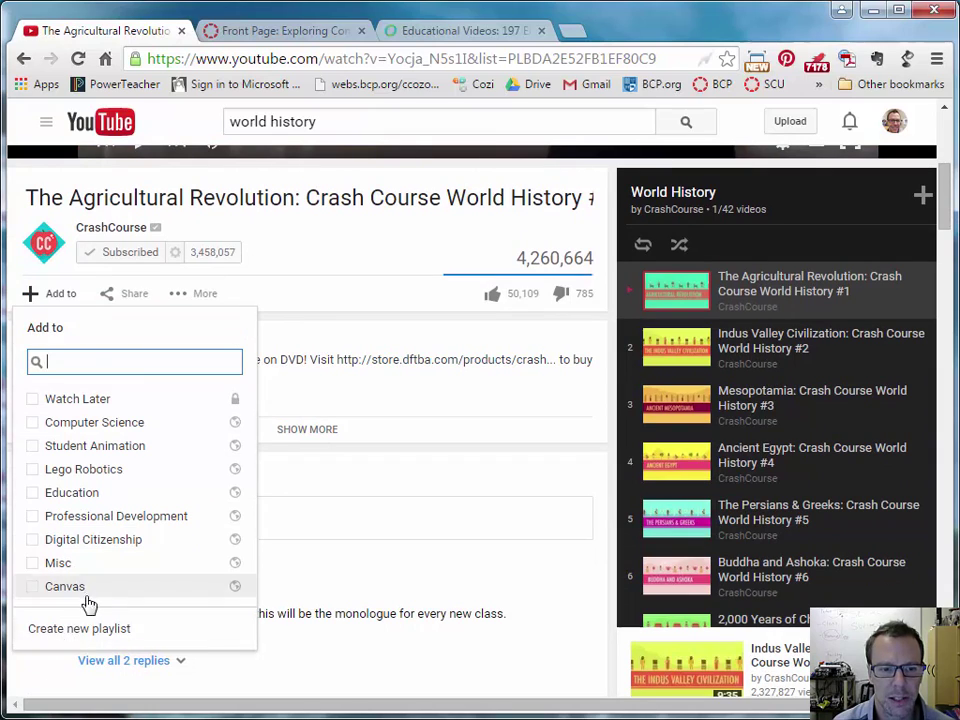
pyautogui.click(84, 634)
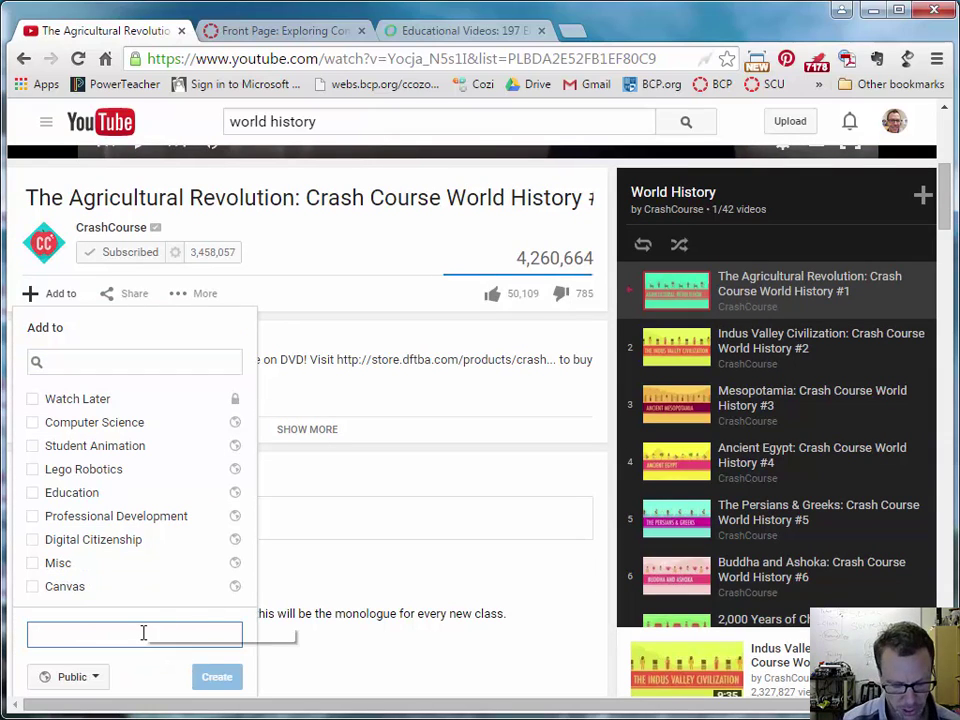
pyautogui.write('Hos')
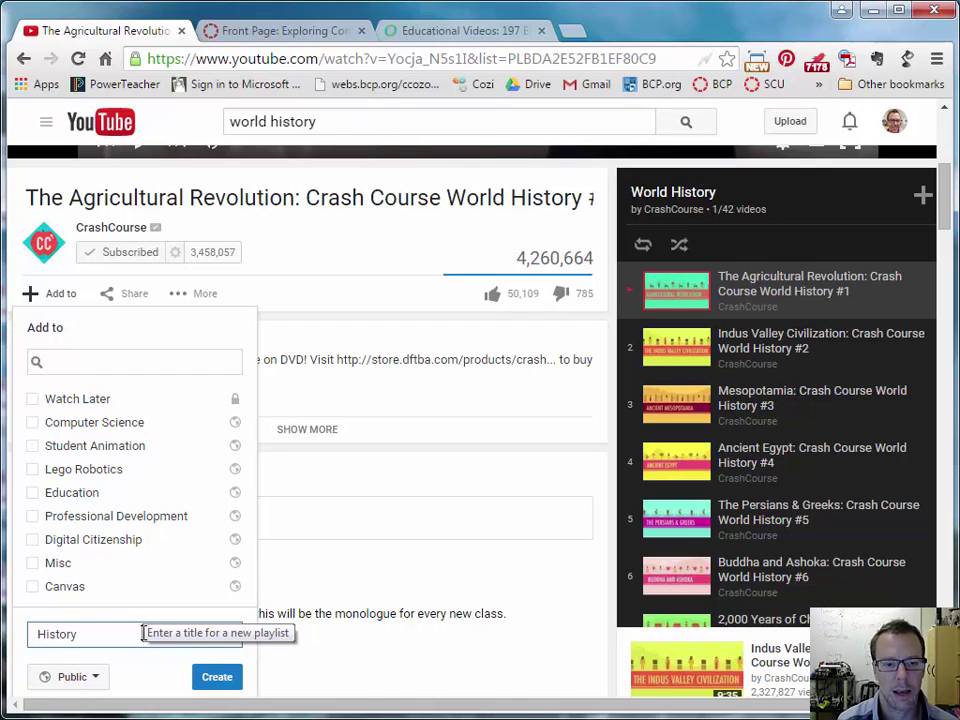
pyautogui.click(74, 677)
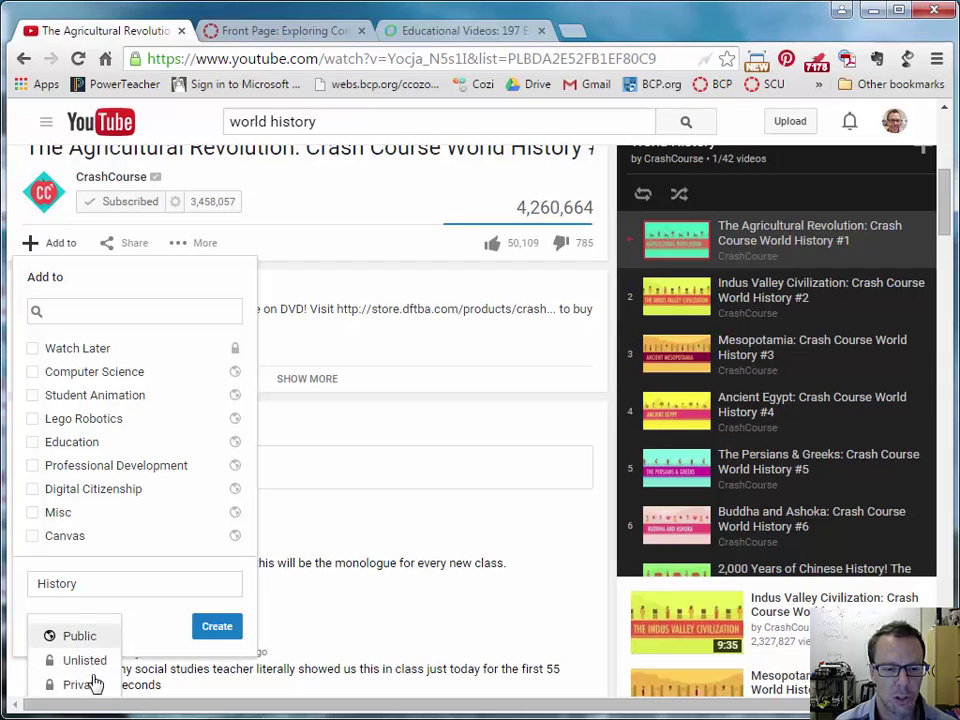
pyautogui.click(86, 640)
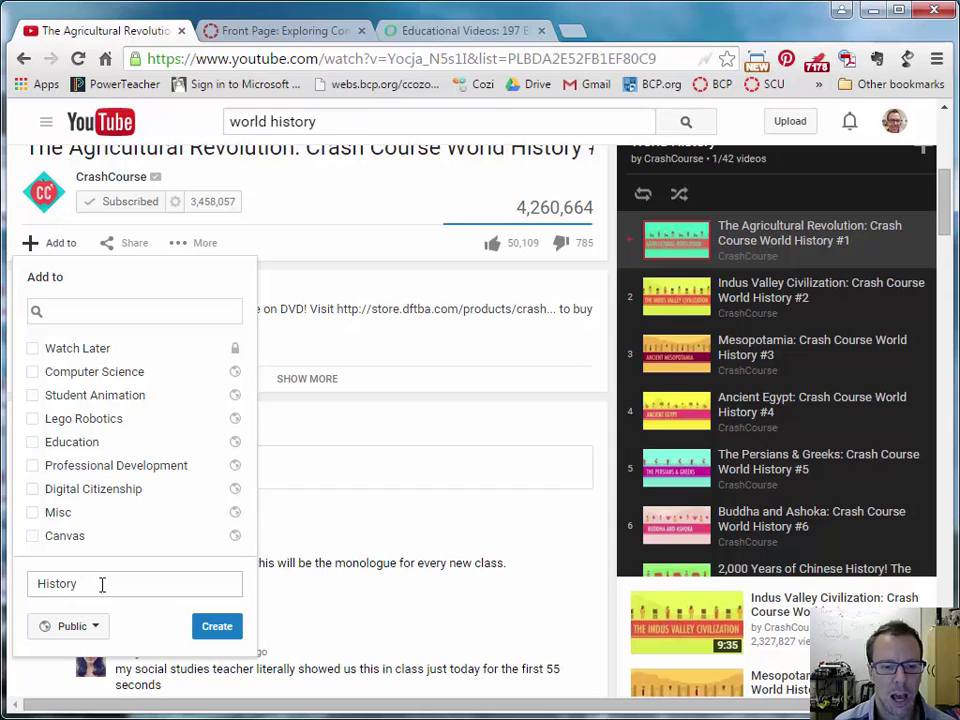
pyautogui.click(215, 627)
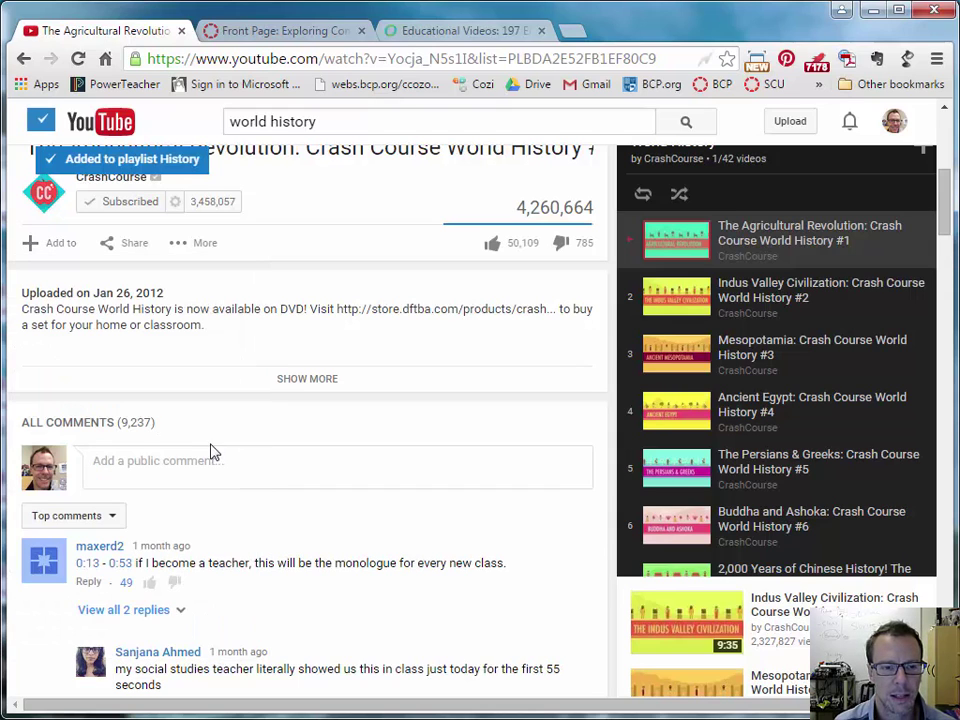
# - Check the Agricultural Revolution video's playlist assignments, then close the list without changing anything
pyautogui.scroll(-2, 208, 514)
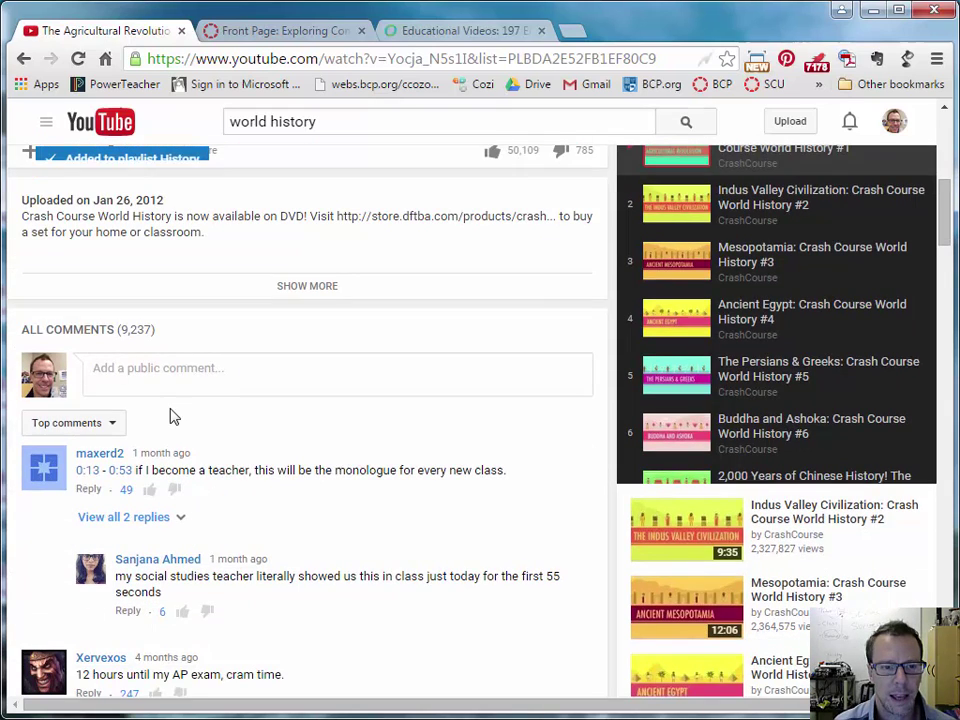
pyautogui.scroll(2, 173, 422)
pyautogui.click(57, 245)
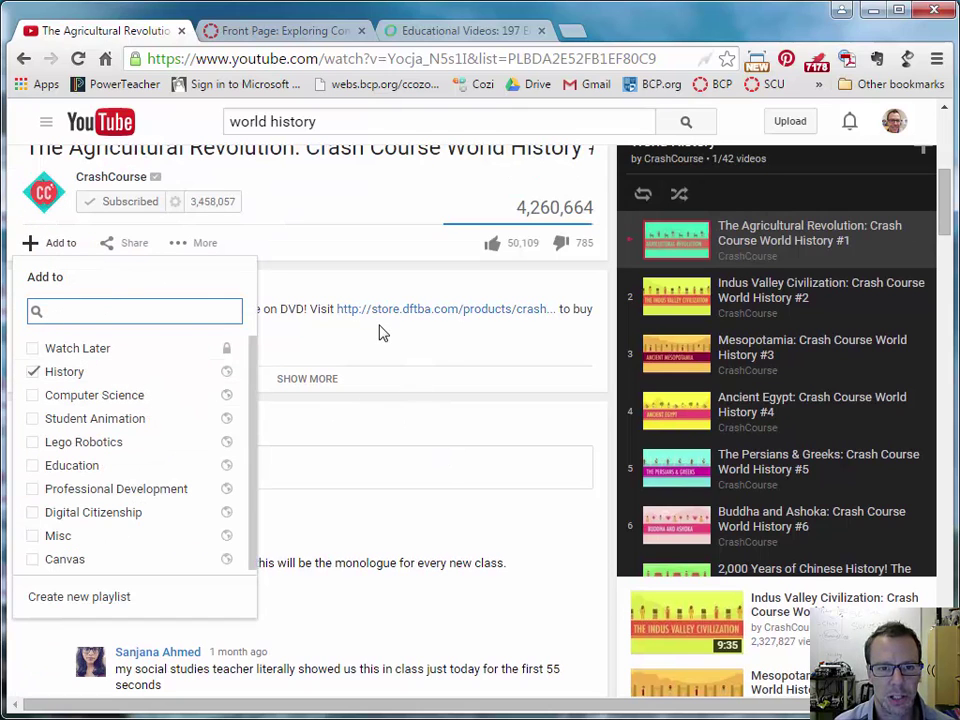
pyautogui.click(446, 418)
# - Resume playback of the Agricultural Revolution video page and mute its sound
pyautogui.scroll(2, 448, 425)
pyautogui.scroll(2, 447, 428)
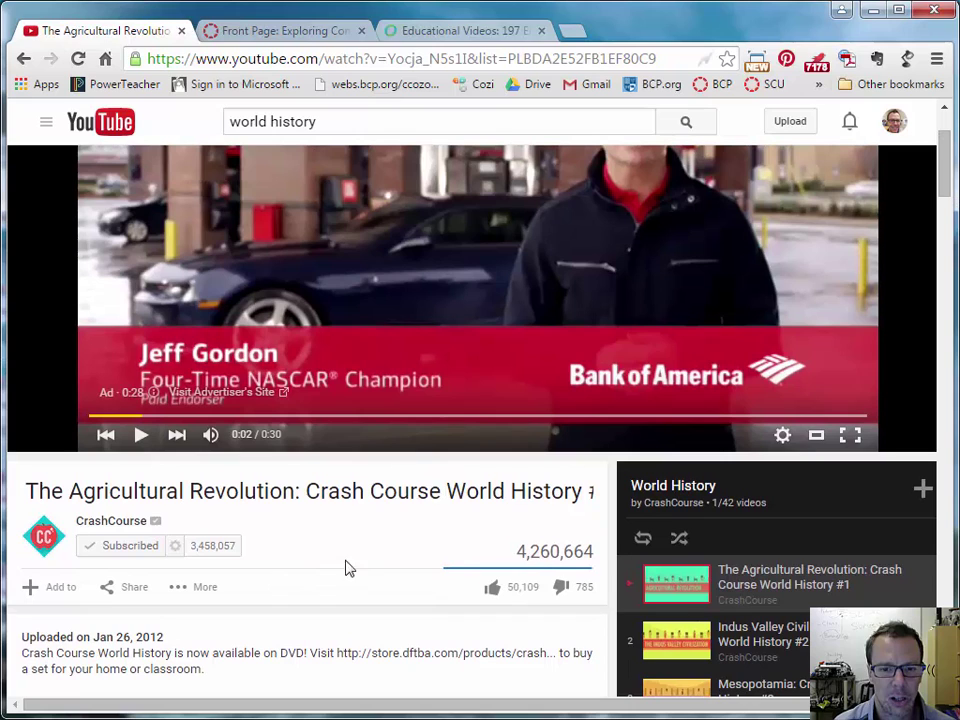
pyautogui.click(141, 434)
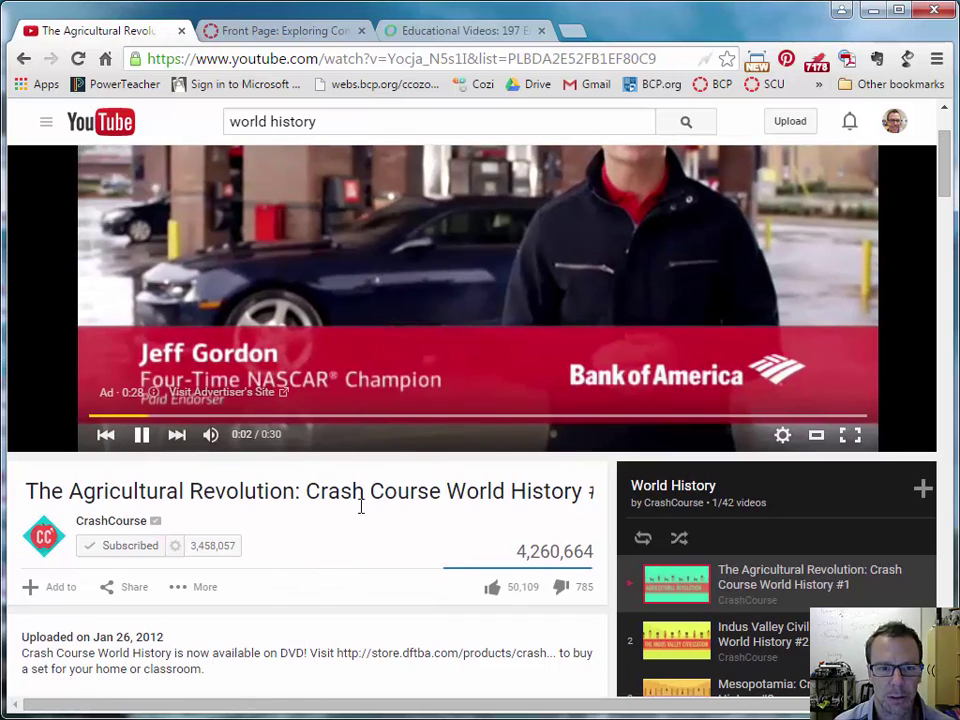
pyautogui.scroll(1, 350, 510)
pyautogui.scroll(-1, 350, 520)
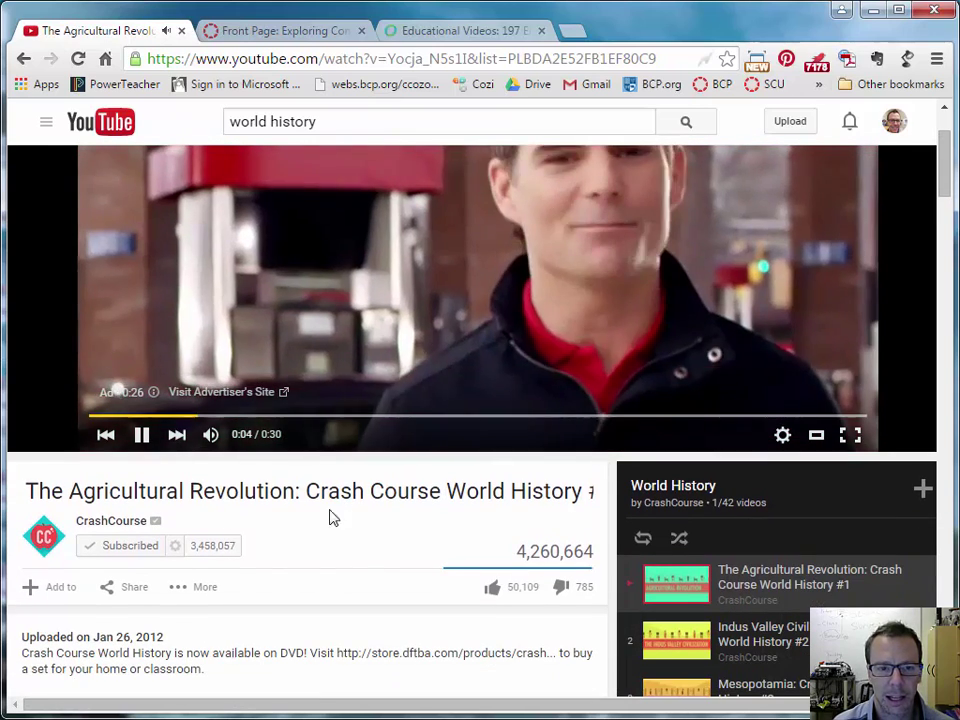
pyautogui.click(212, 438)
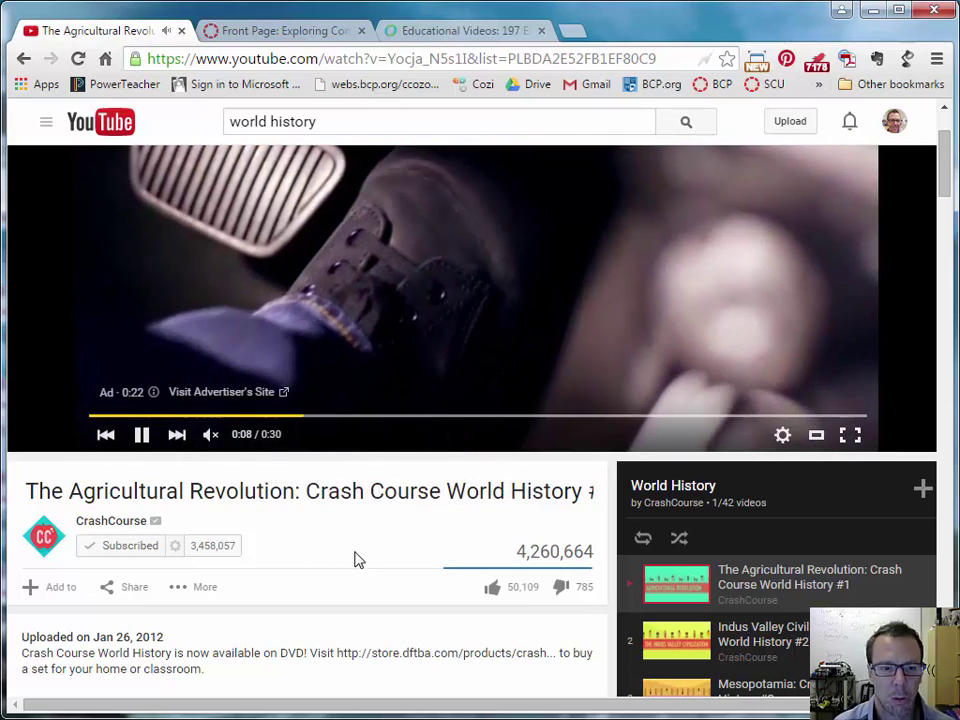
# - View the notification settings for the CrashCourse subscription and close them without saving
pyautogui.scroll(-1, 168, 530)
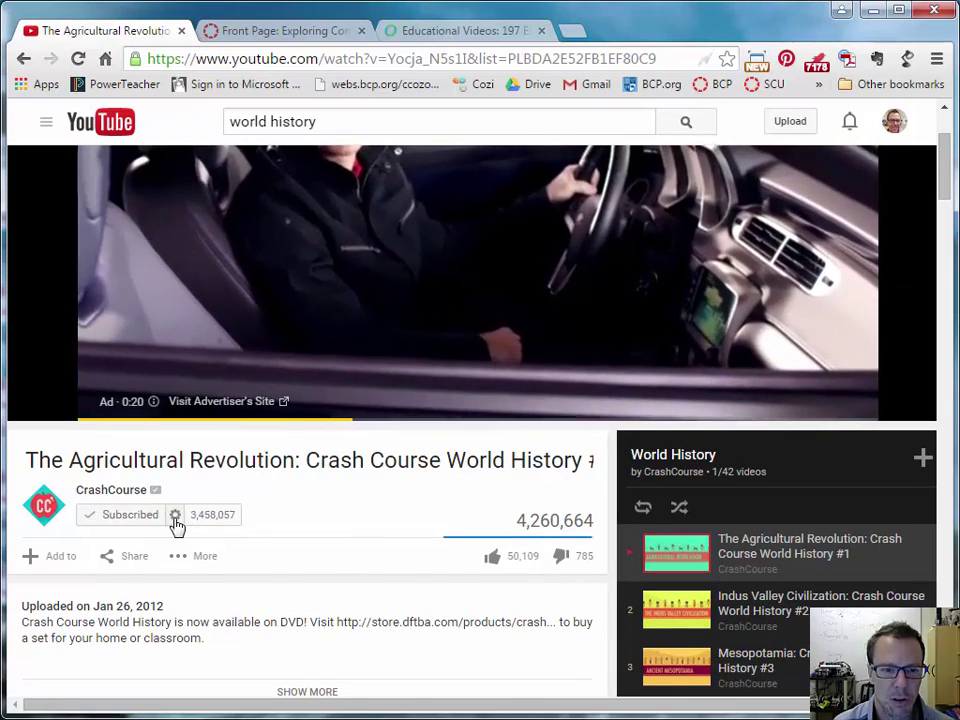
pyautogui.click(175, 518)
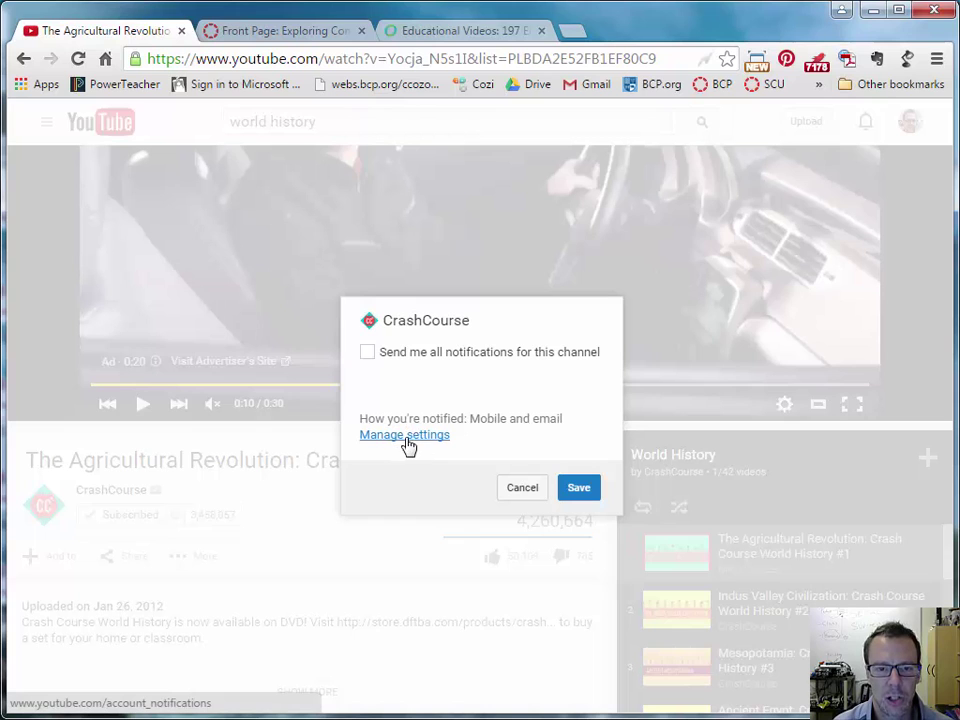
pyautogui.click(497, 488)
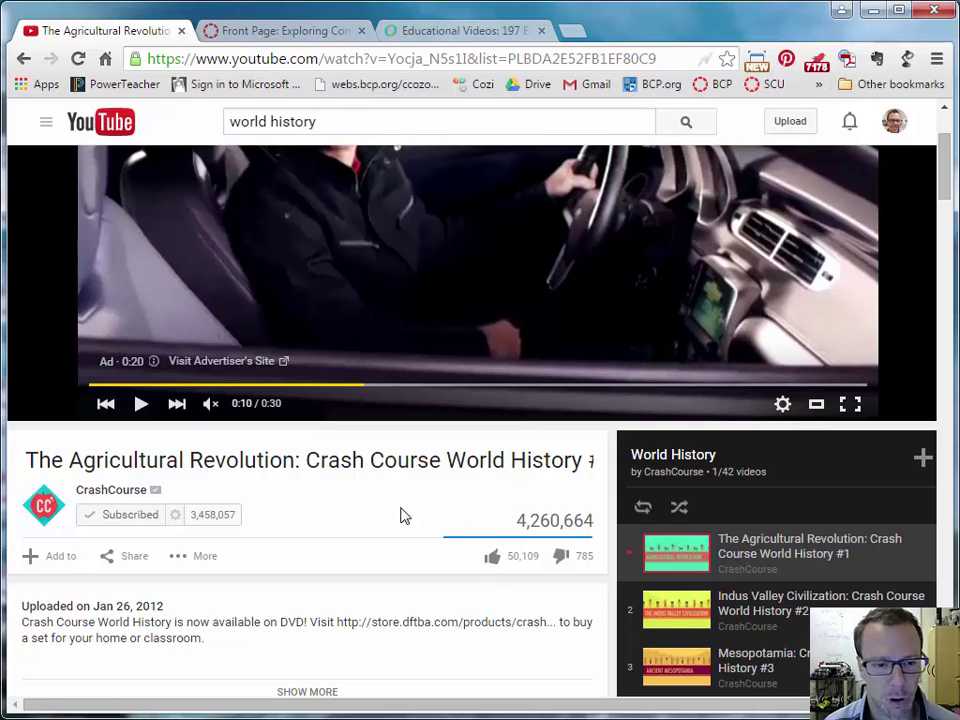
# - Show the video's sharing options and copy the full web address of the video page
pyautogui.scroll(-1, 336, 497)
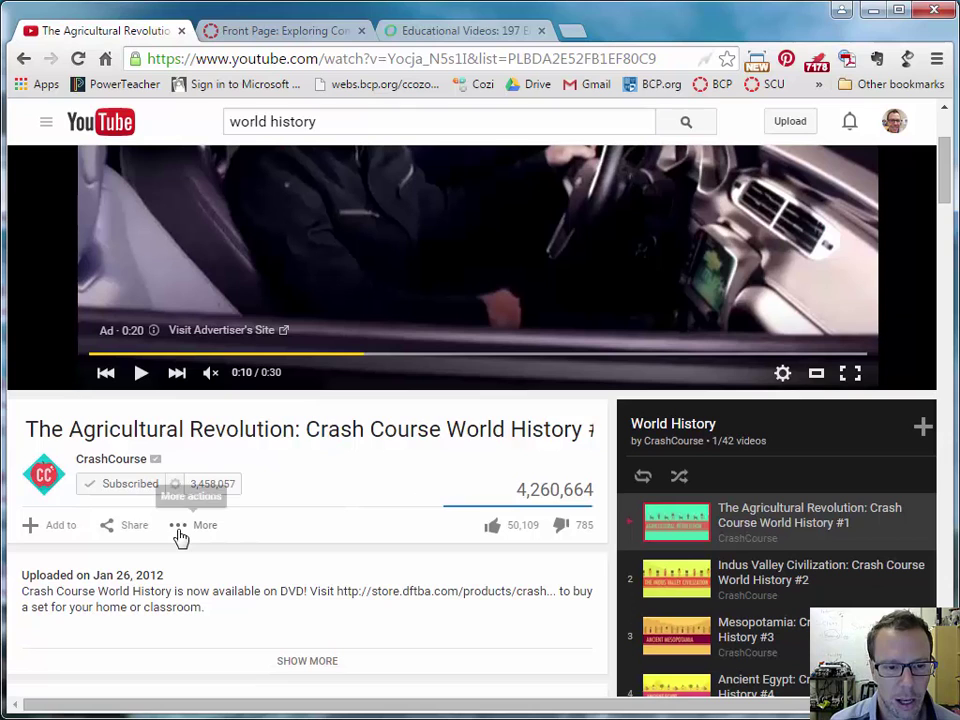
pyautogui.click(116, 530)
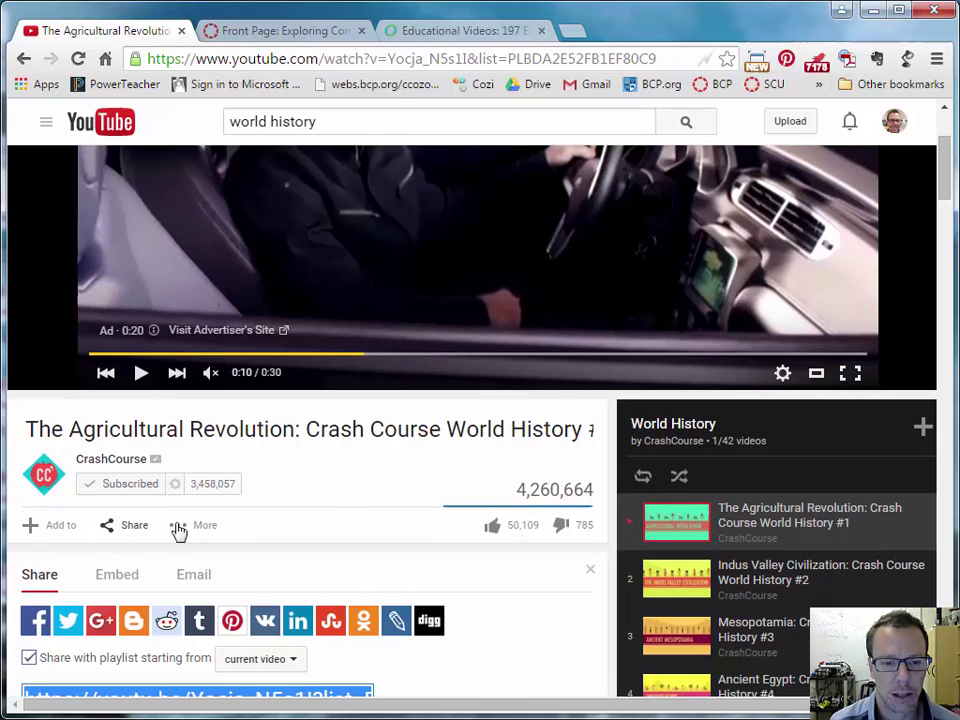
pyautogui.scroll(2, 336, 459)
pyautogui.scroll(1, 336, 458)
pyautogui.click(294, 60)
pyautogui.rightClick(324, 60)
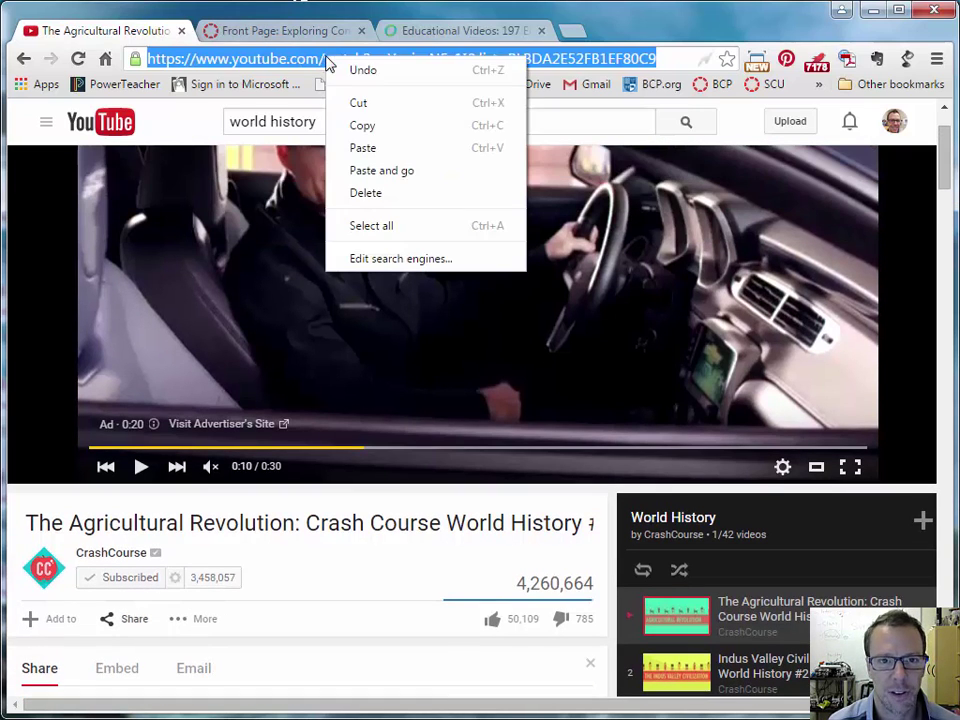
pyautogui.click(392, 130)
# - Switch to the Canvas course's Front Page, open it for editing and paste the copied video address between the welcome text and the existing video
pyautogui.click(280, 32)
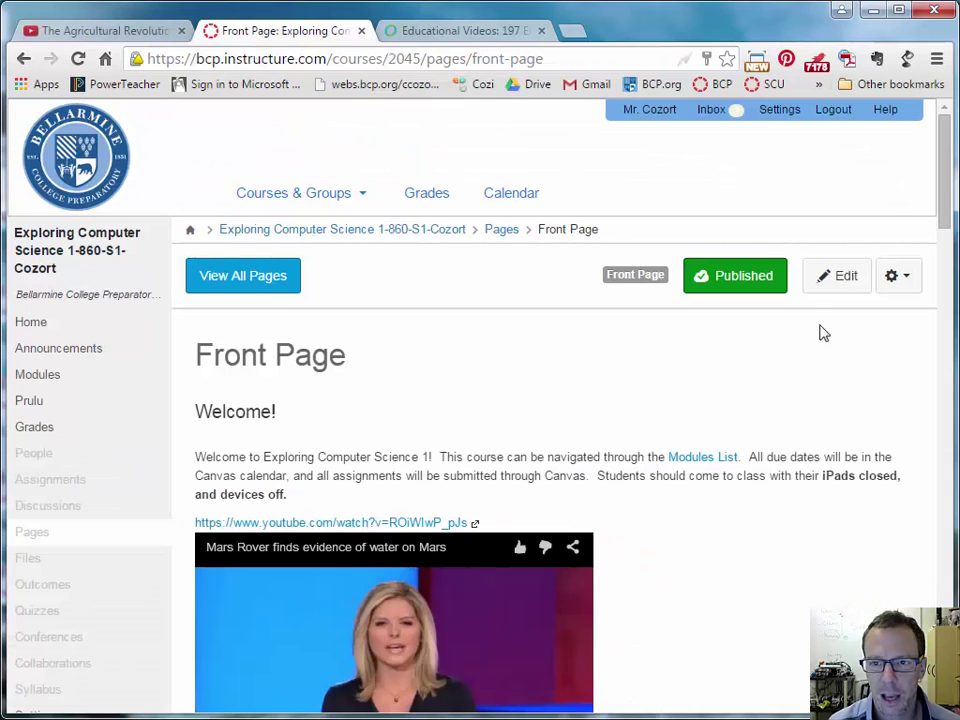
pyautogui.click(835, 282)
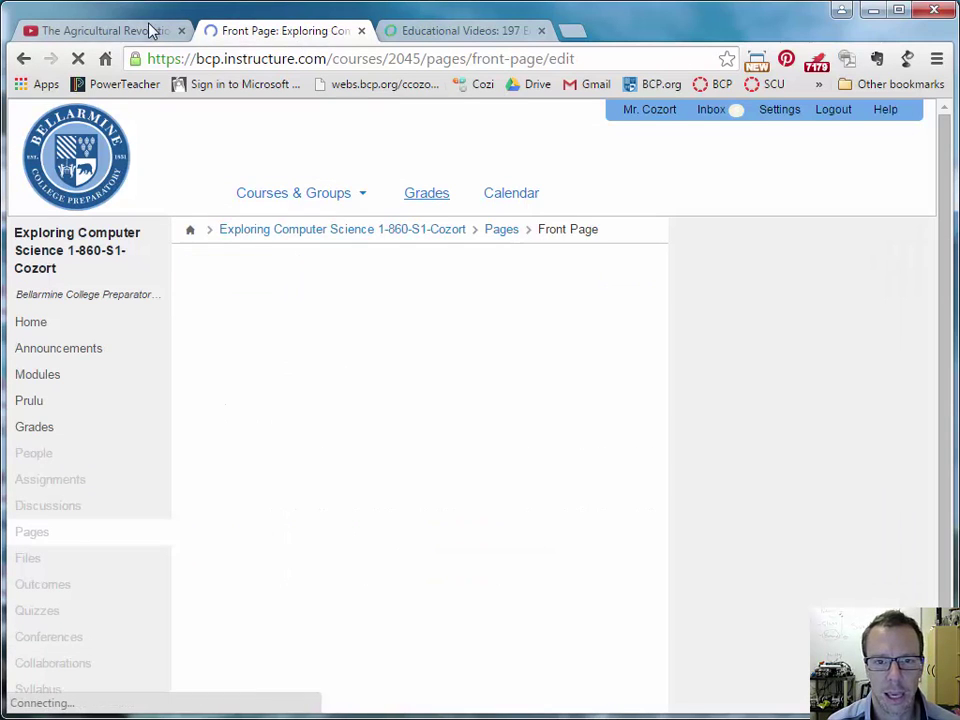
pyautogui.click(129, 30)
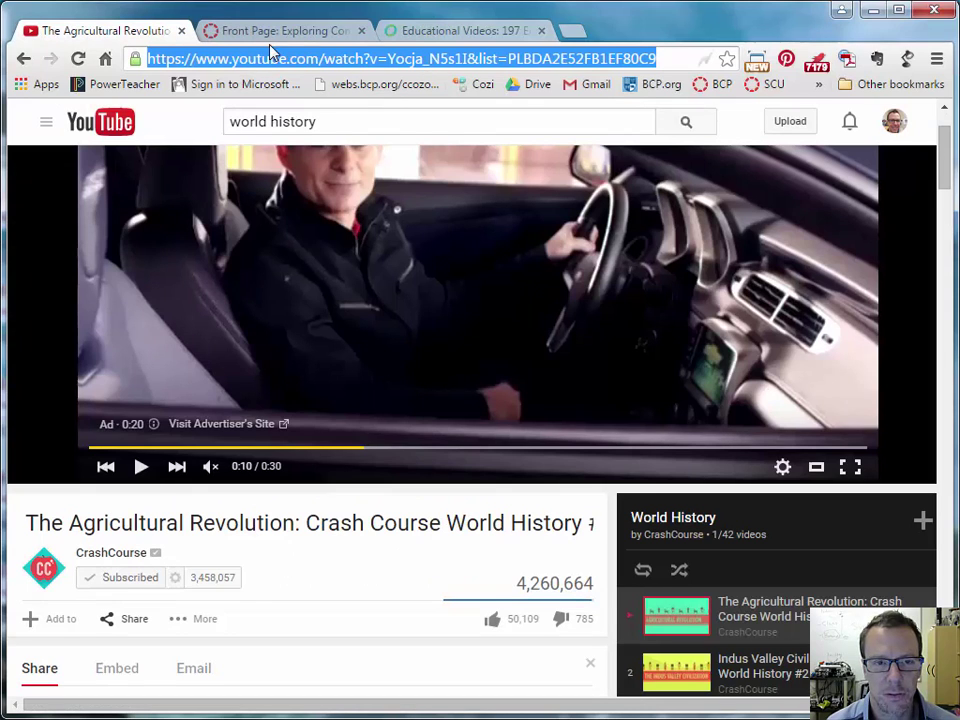
pyautogui.click(314, 41)
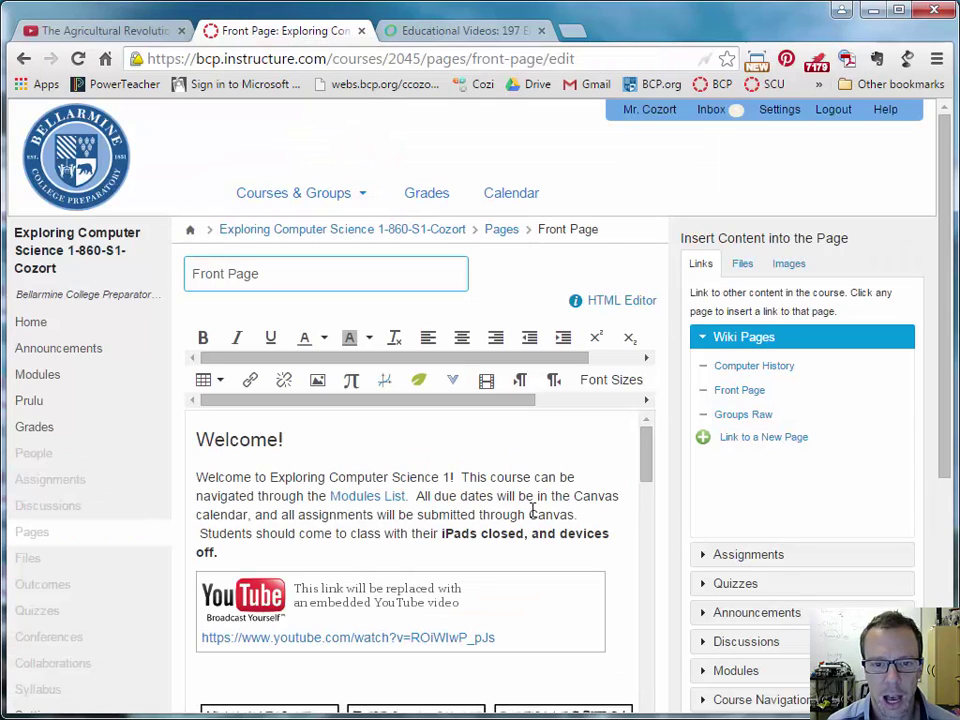
pyautogui.click(300, 543)
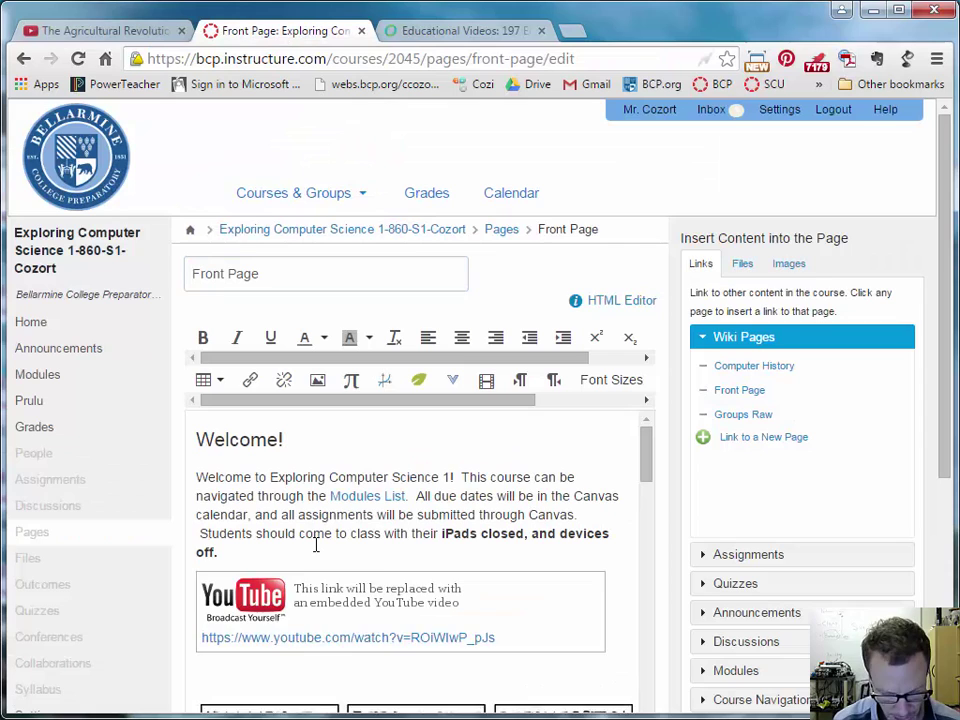
pyautogui.hotkey('ctrl', 'v')
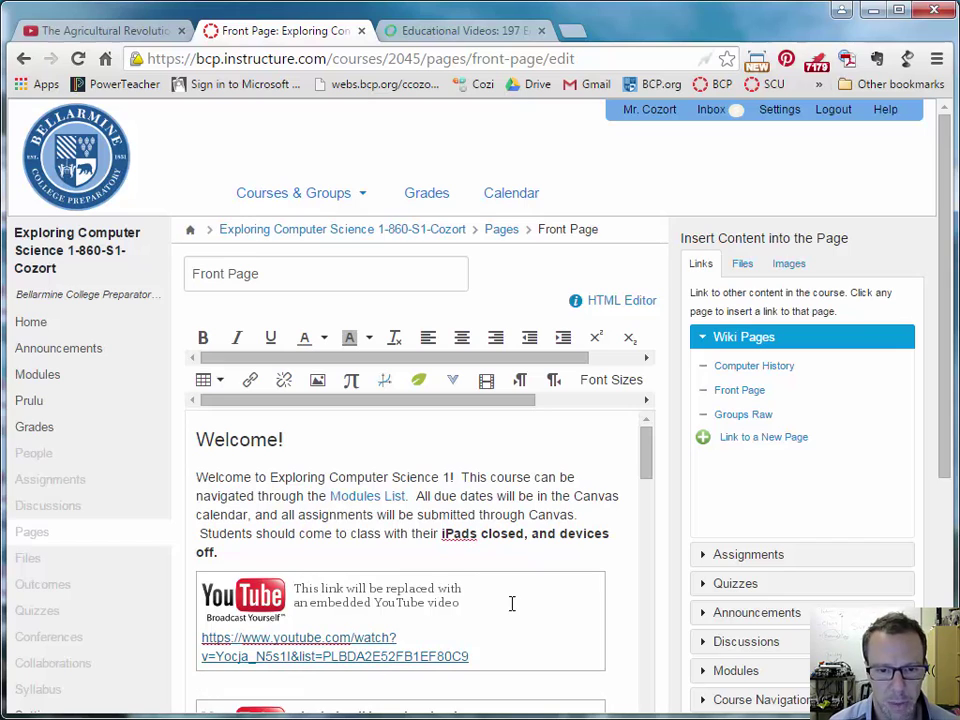
pyautogui.scroll(-3, 524, 585)
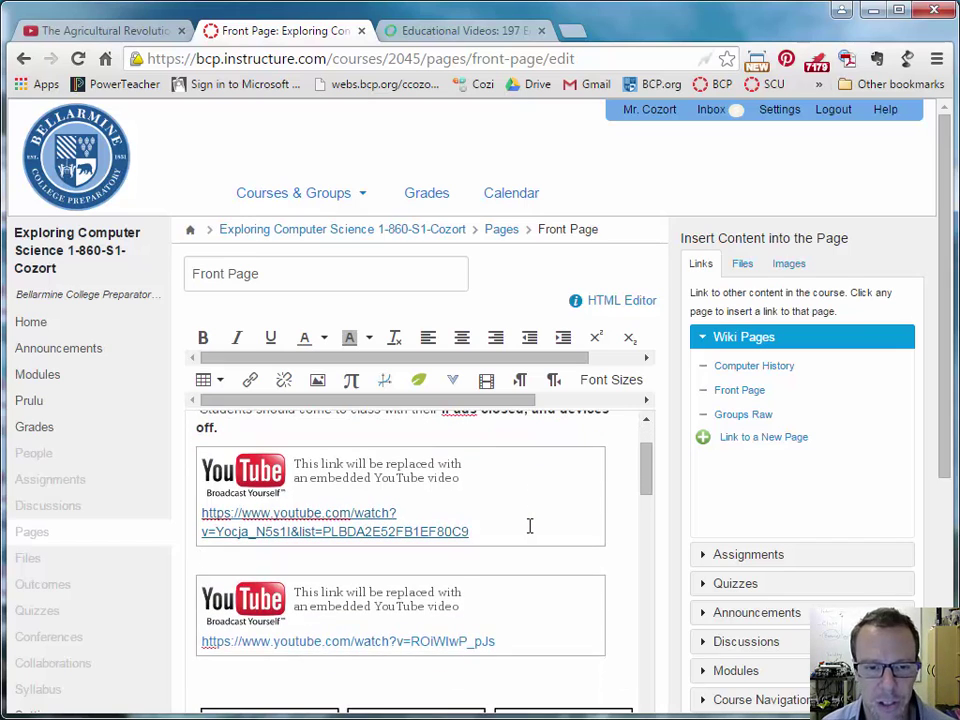
pyautogui.scroll(2, 530, 526)
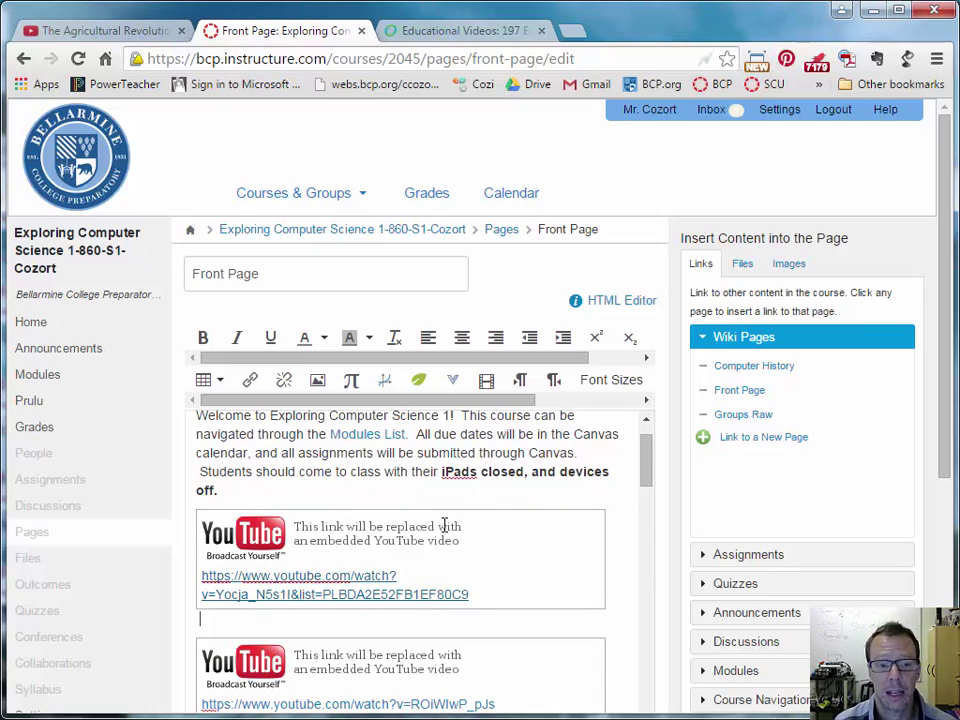
pyautogui.scroll(-1, 445, 526)
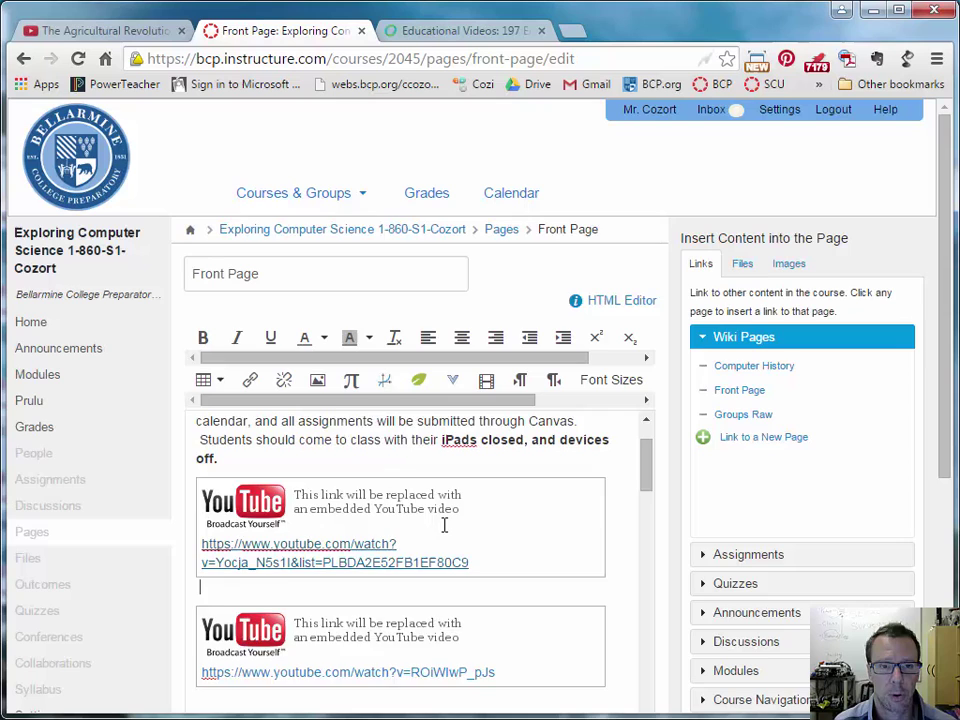
pyautogui.scroll(2, 443, 520)
# - Return to the YouTube video and display its embed code in the sharing options
pyautogui.click(70, 26)
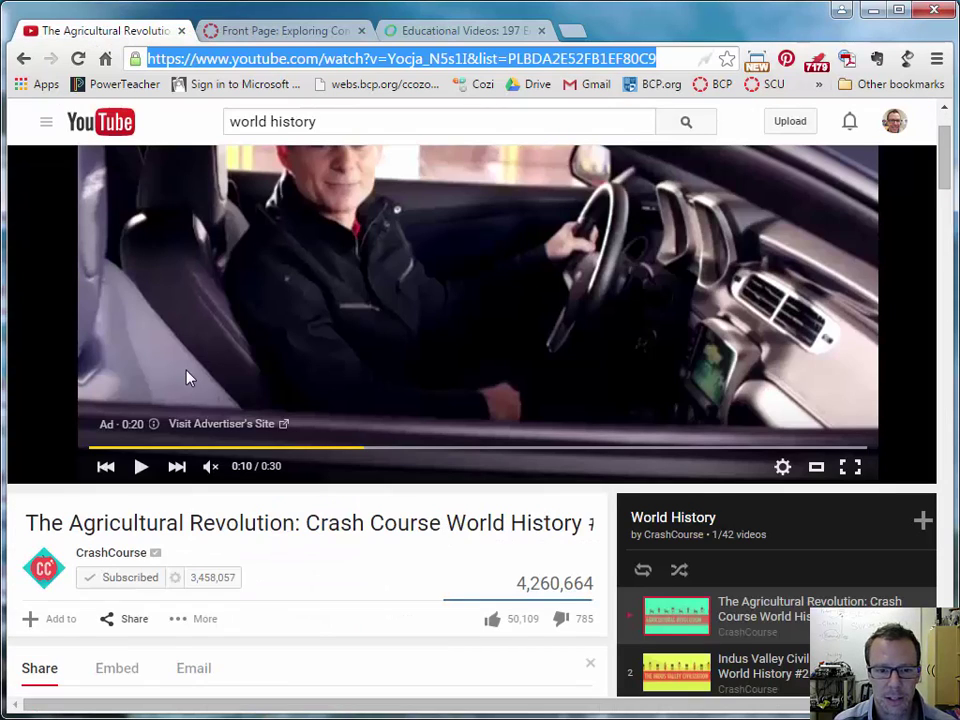
pyautogui.scroll(-2, 362, 557)
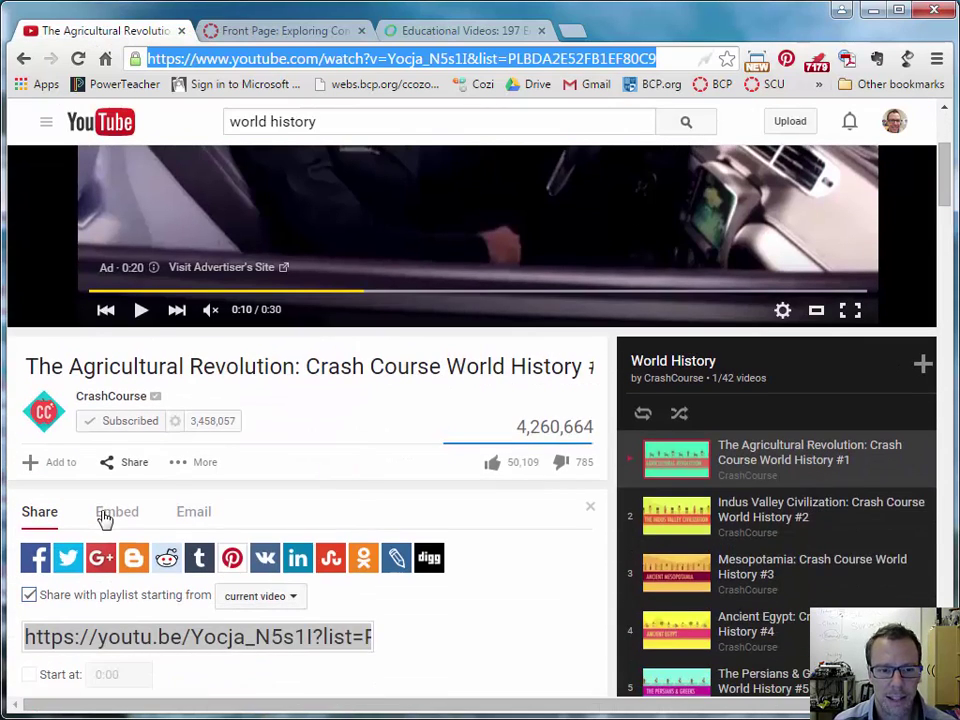
pyautogui.scroll(-1, 324, 503)
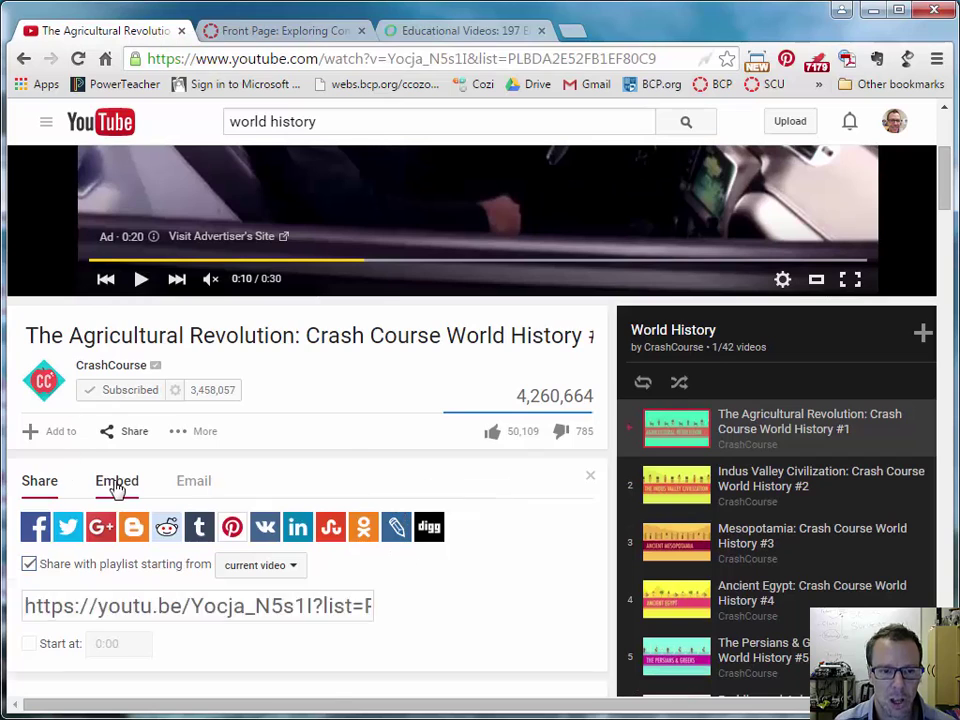
pyautogui.click(117, 481)
pyautogui.scroll(-1, 351, 462)
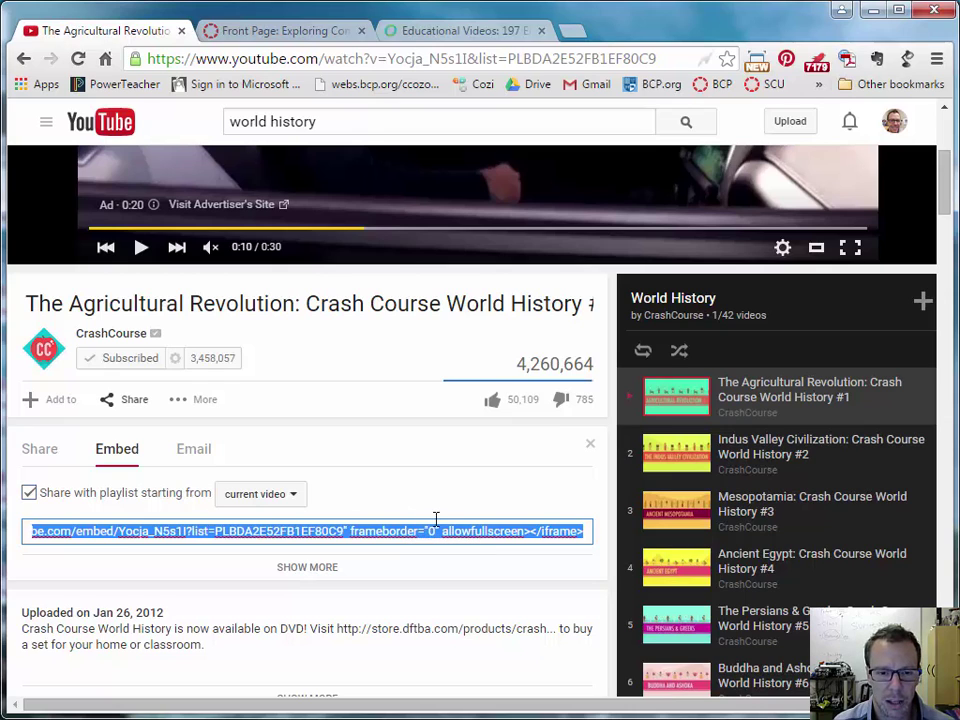
pyautogui.scroll(-1, 430, 531)
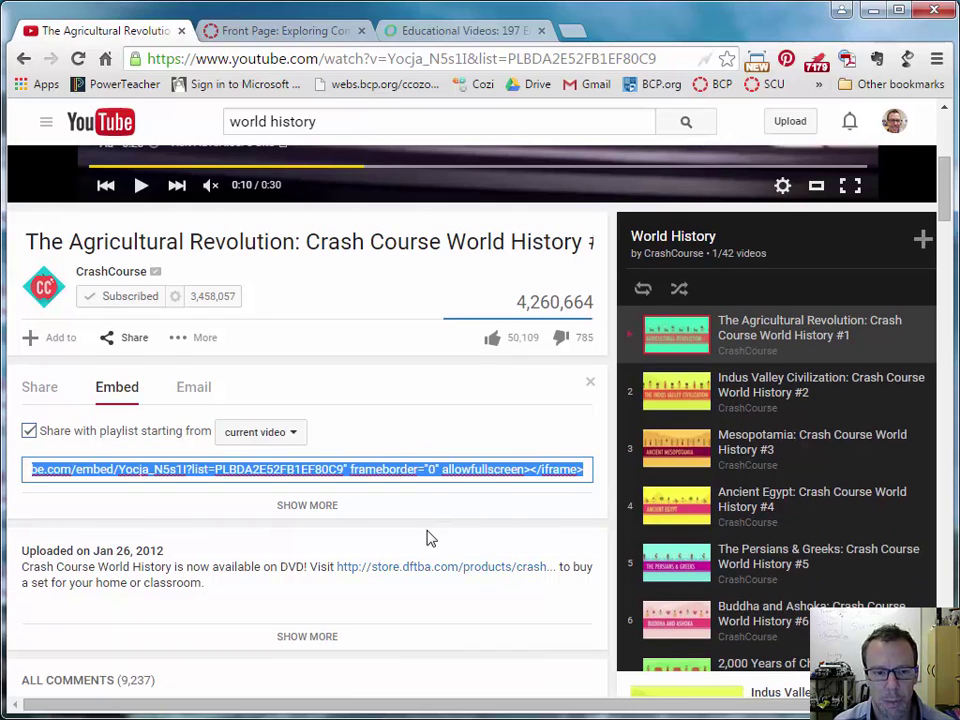
pyautogui.scroll(-1, 370, 468)
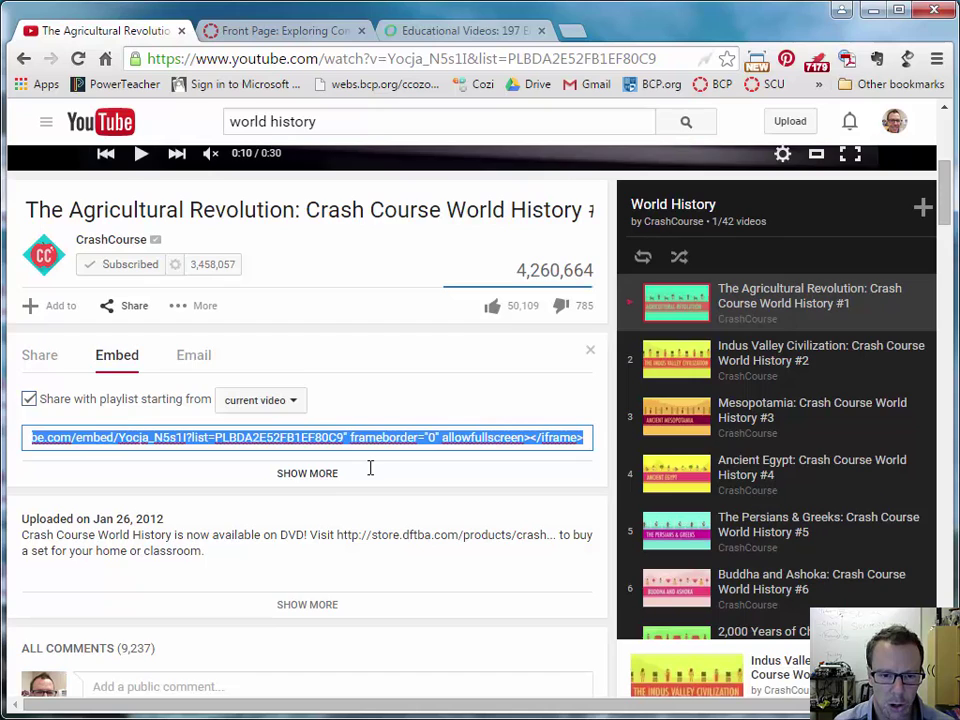
pyautogui.scroll(2, 372, 477)
pyautogui.scroll(1, 370, 475)
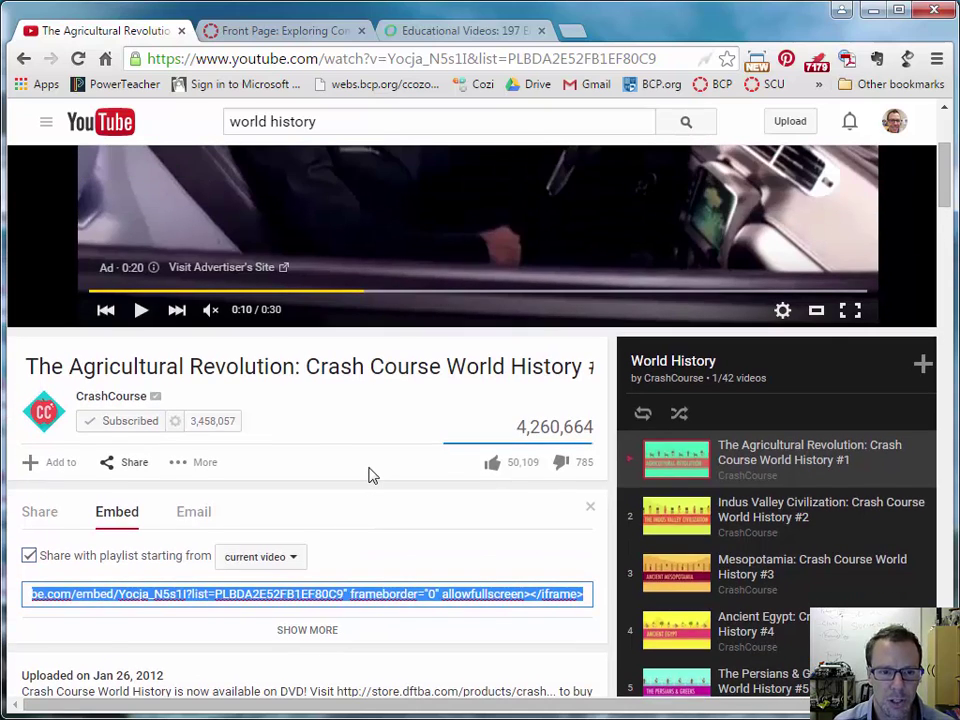
# - Return to the YouTube home page, open your own channel and look through its uploaded videos
pyautogui.click(100, 121)
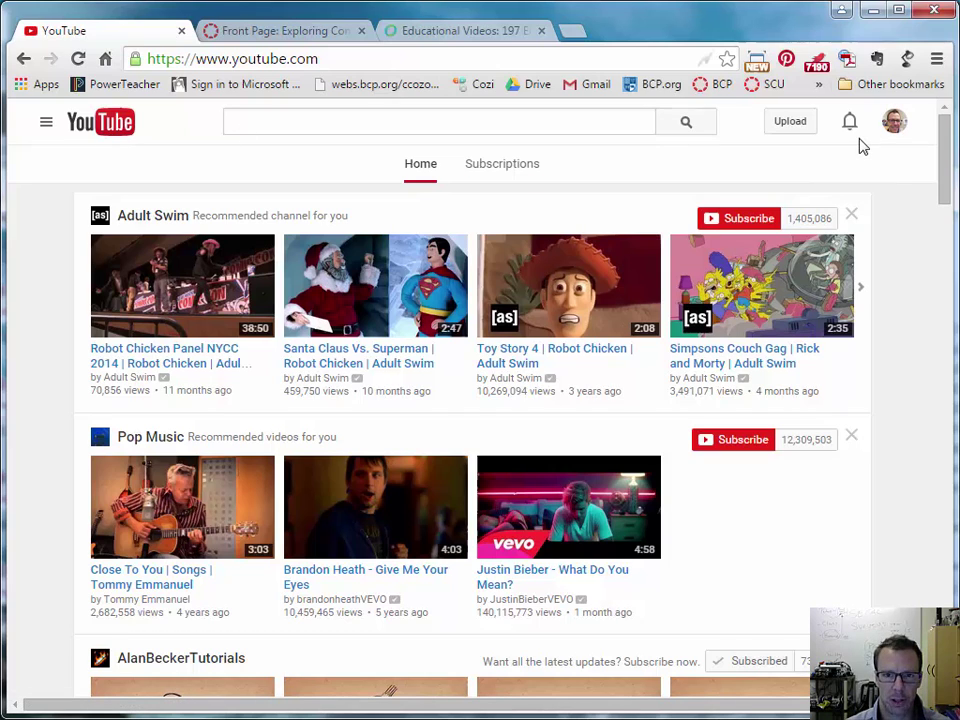
pyautogui.click(45, 122)
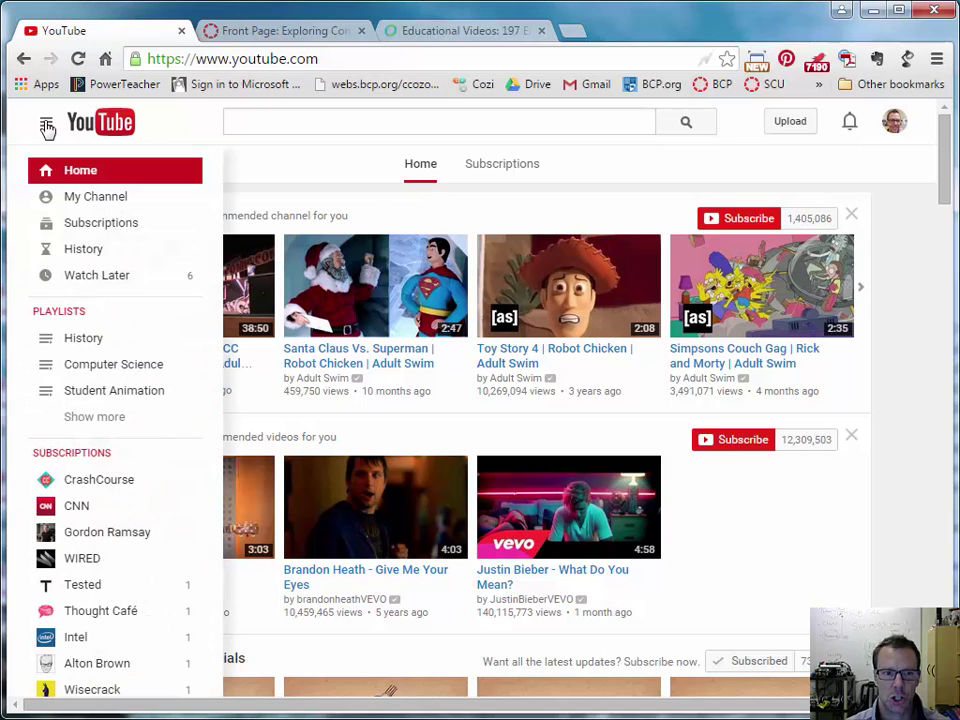
pyautogui.click(96, 204)
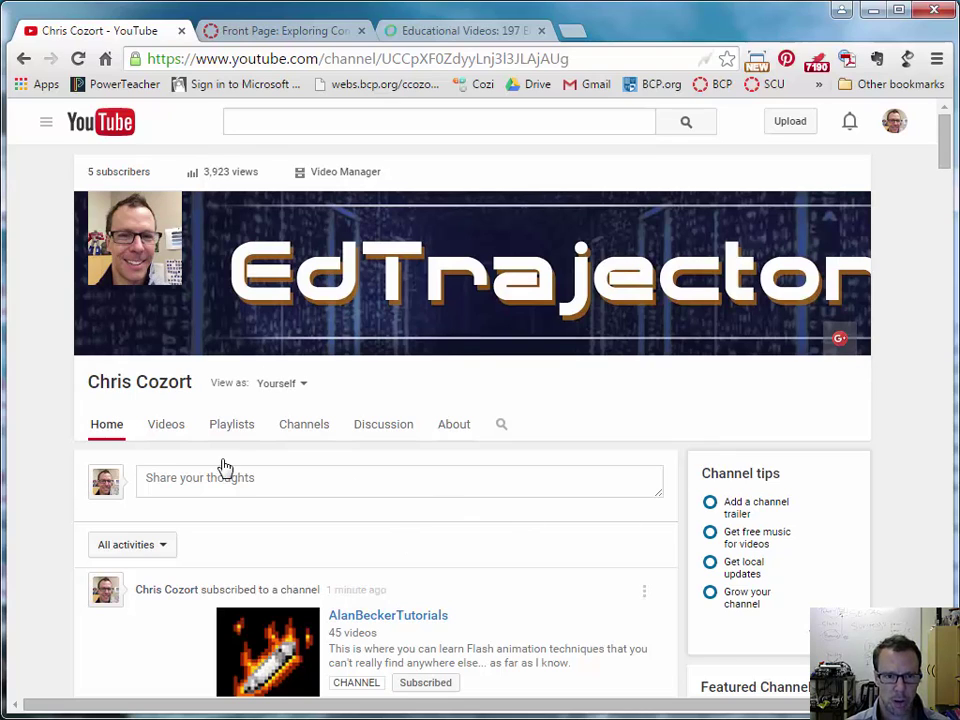
pyautogui.click(166, 426)
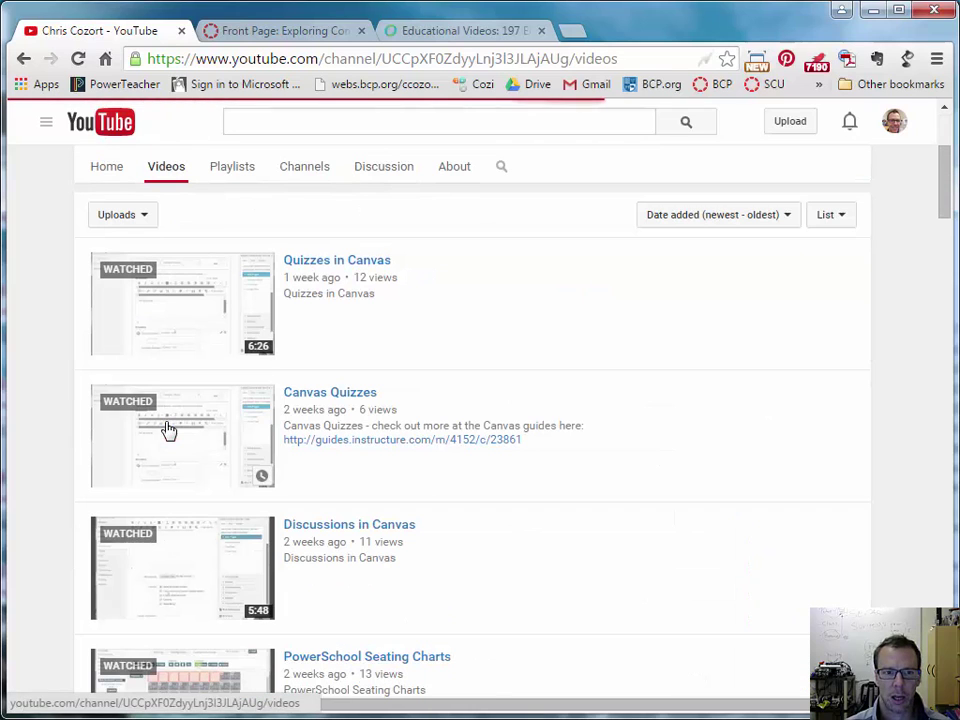
pyautogui.scroll(-6, 647, 431)
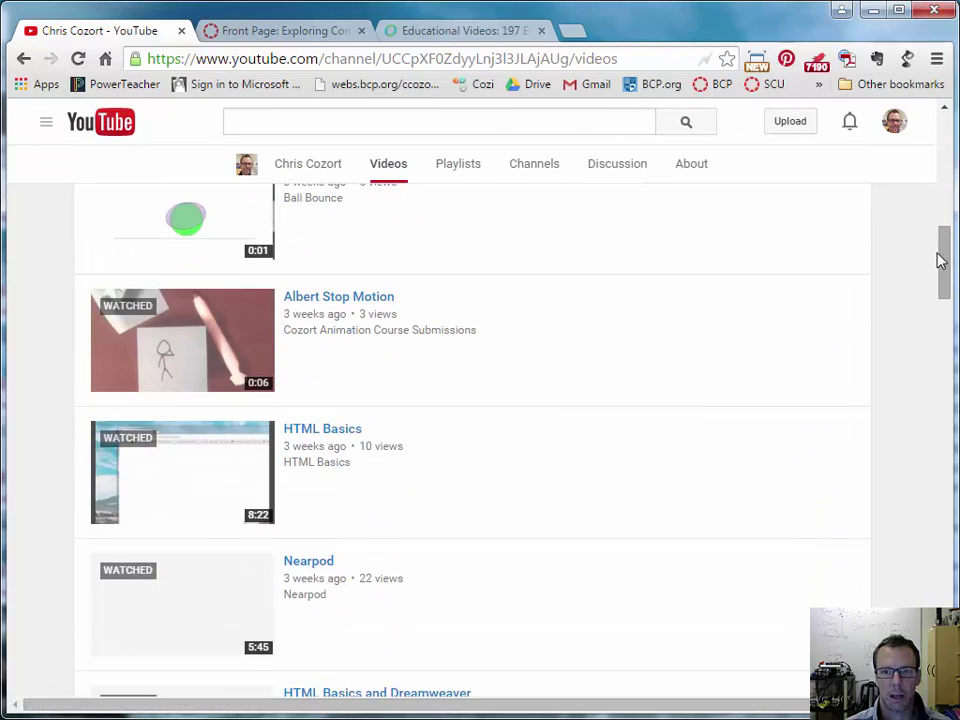
pyautogui.moveTo(940, 260); pyautogui.dragTo(936, 124)
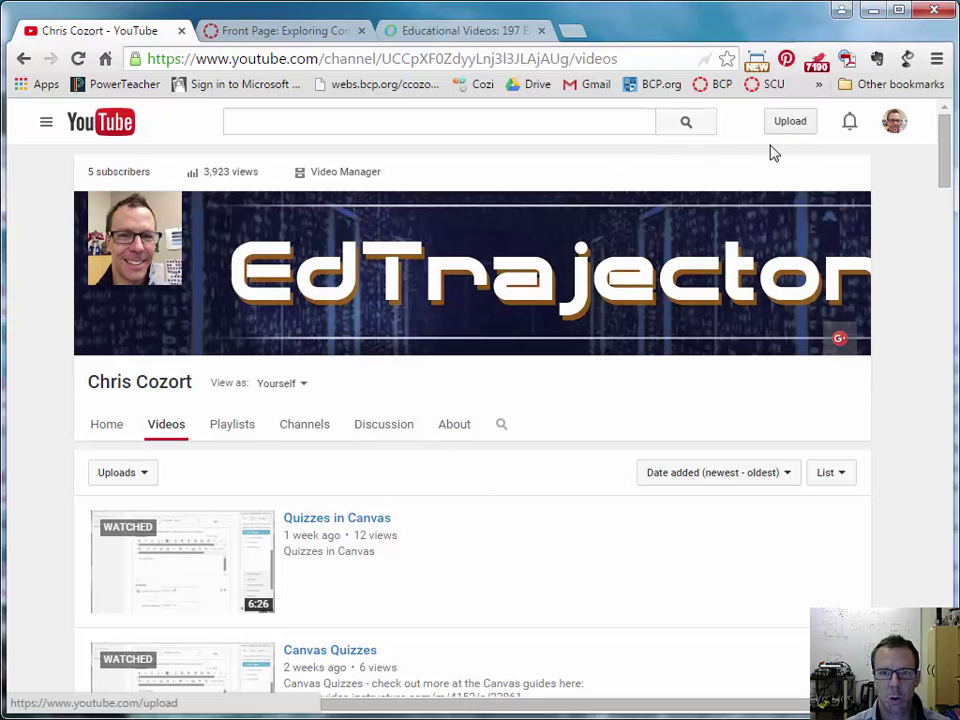
# - Open YouTube's upload page and upload LopezJedi.mp4 from the Local Video folder in File Explorer
pyautogui.click(799, 124)
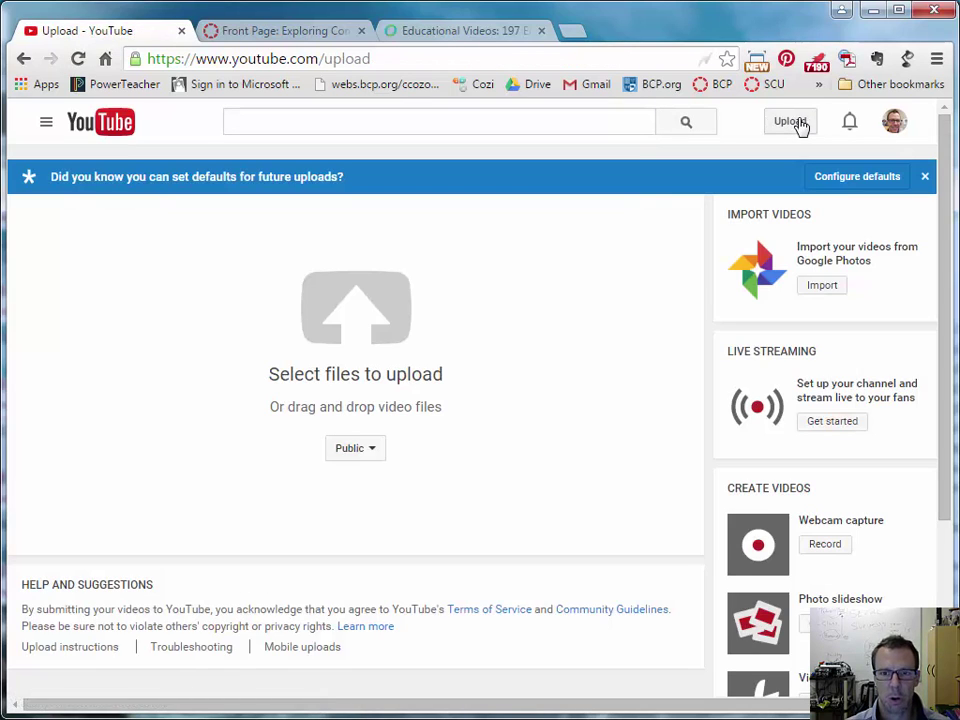
pyautogui.hotkey('alt', 'Tab')
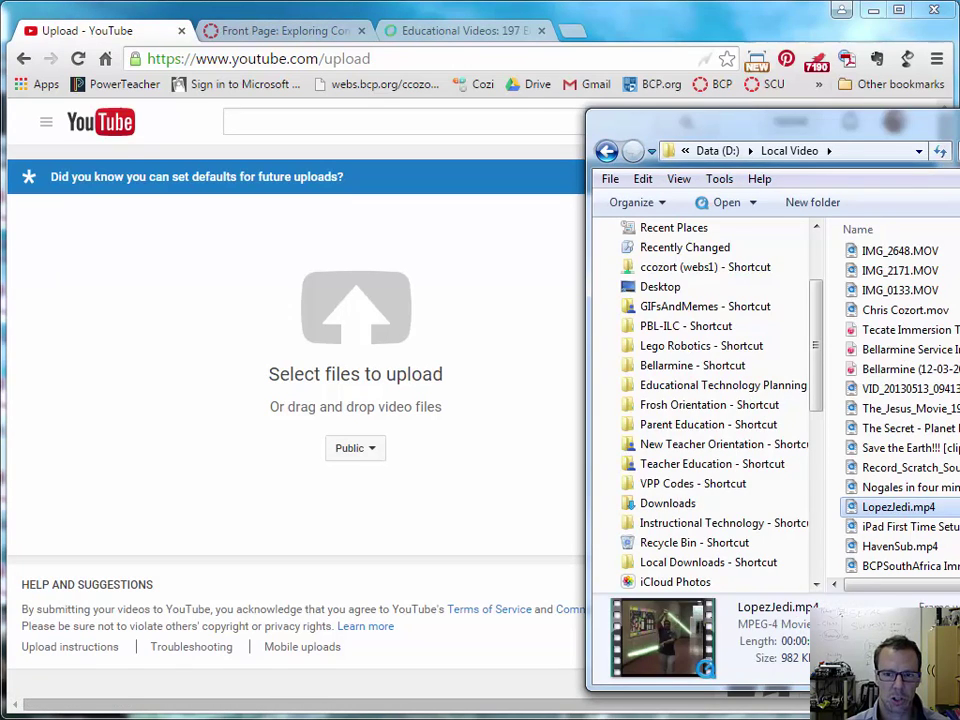
pyautogui.moveTo(640, 124); pyautogui.dragTo(938, 173)
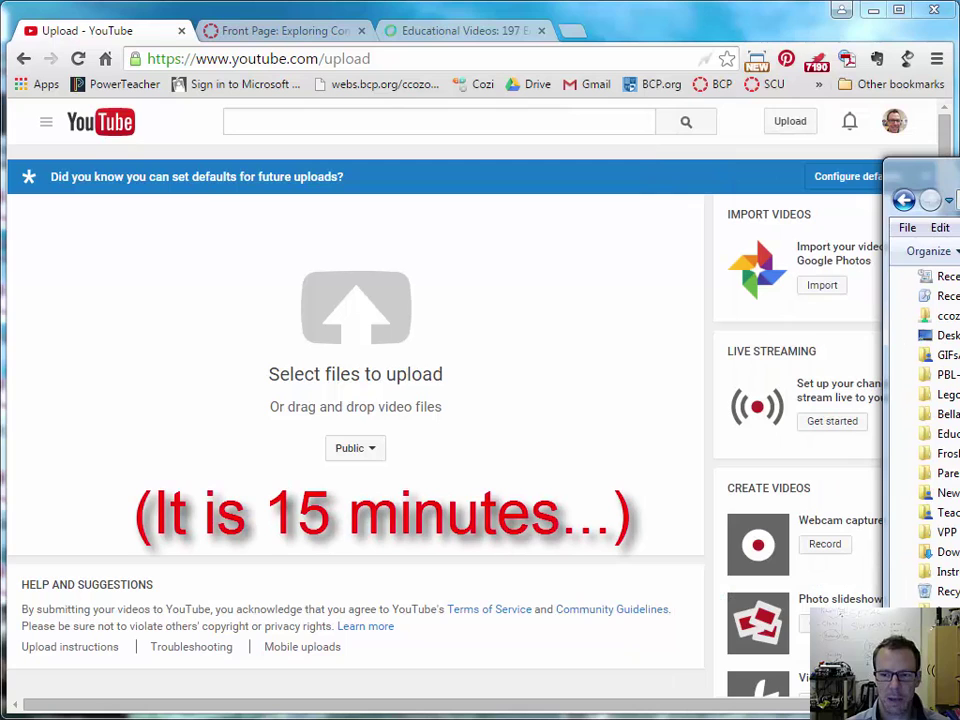
pyautogui.moveTo(915, 172); pyautogui.dragTo(657, 107)
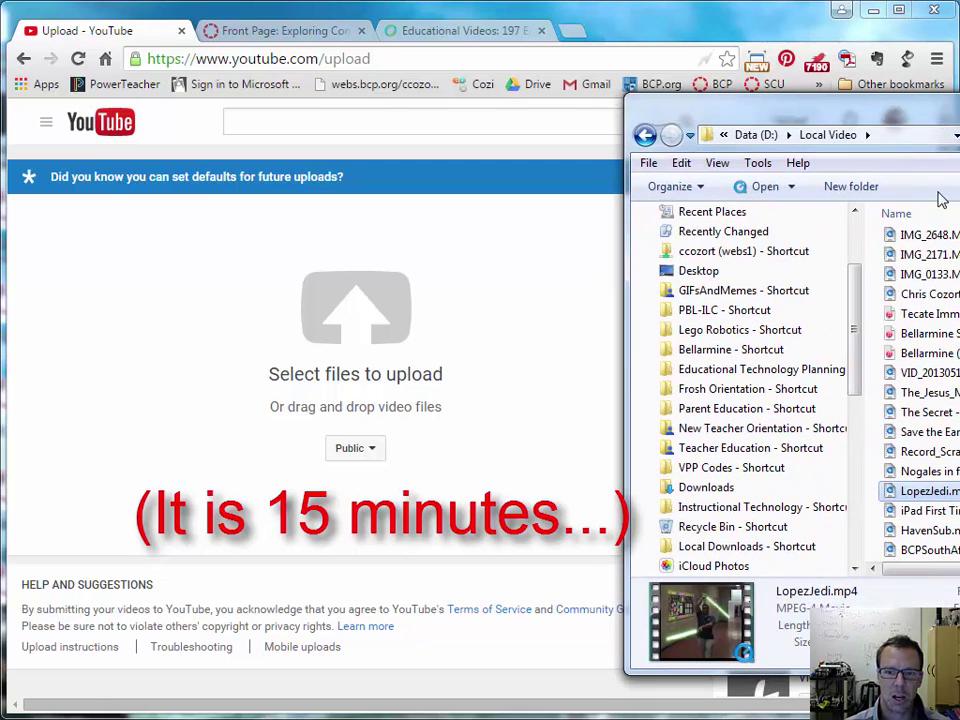
pyautogui.moveTo(905, 491); pyautogui.dragTo(416, 352)
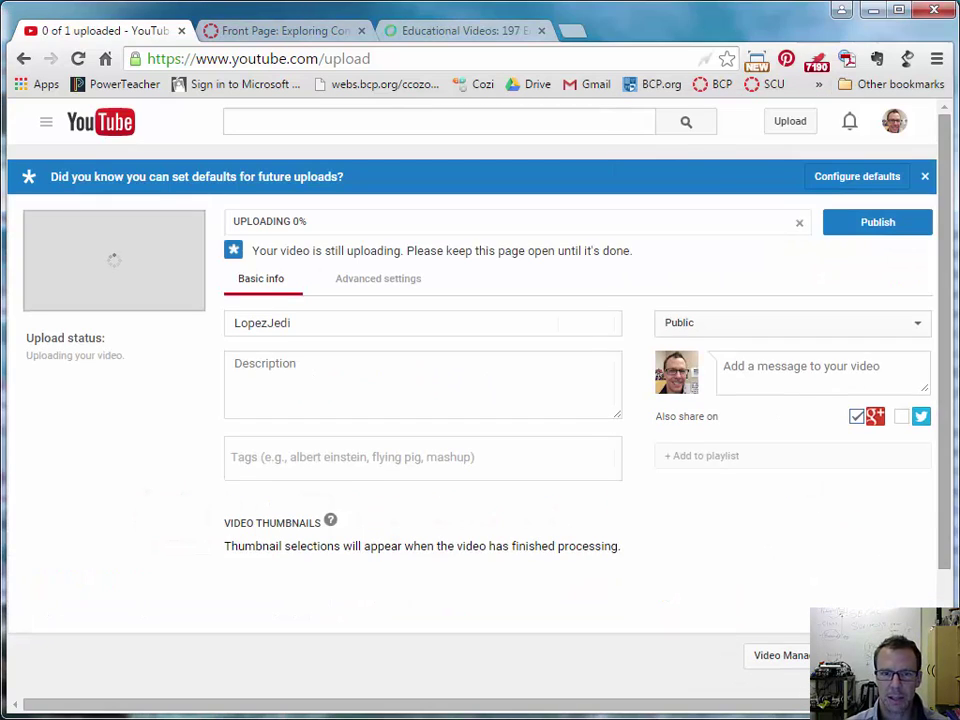
# - Replace the uploaded video's title with "Rotoscoping Test"
pyautogui.click(300, 321)
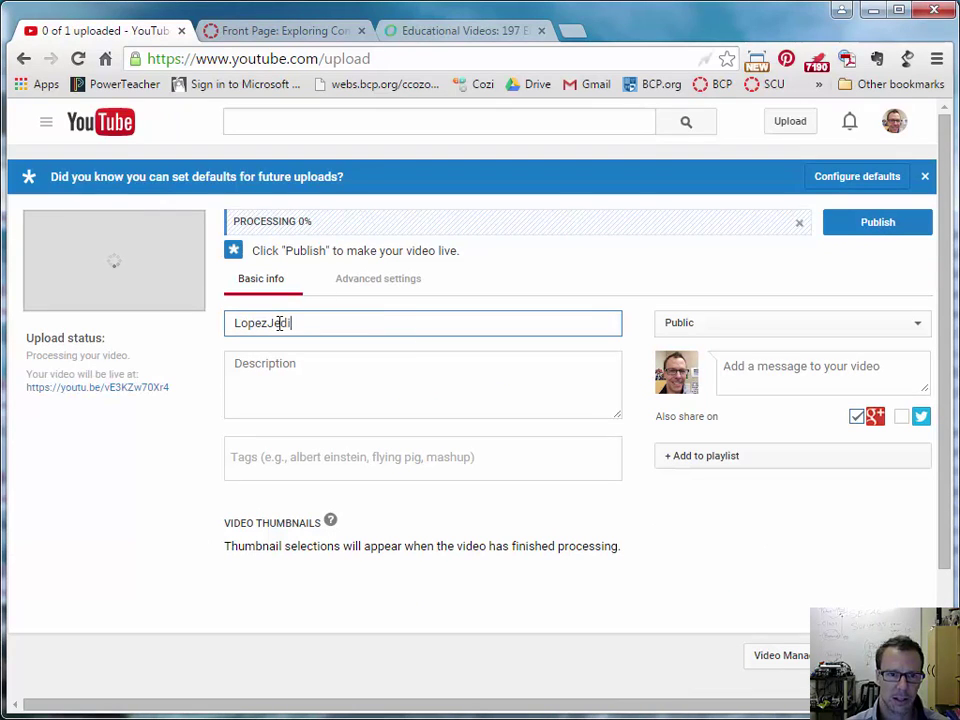
pyautogui.click(268, 322)
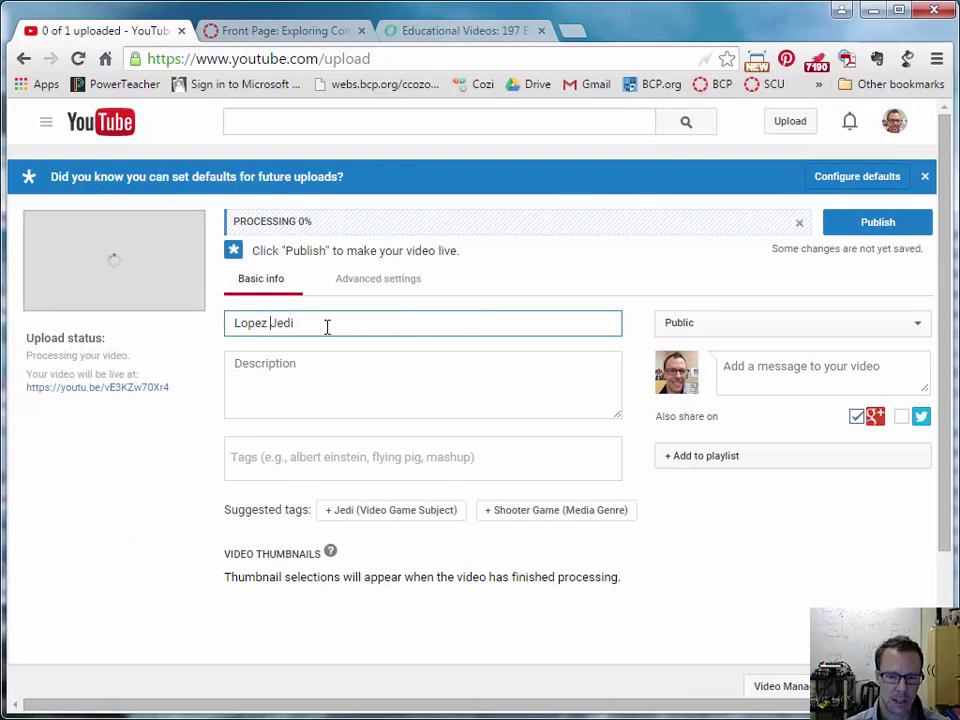
pyautogui.moveTo(324, 327); pyautogui.dragTo(171, 321)
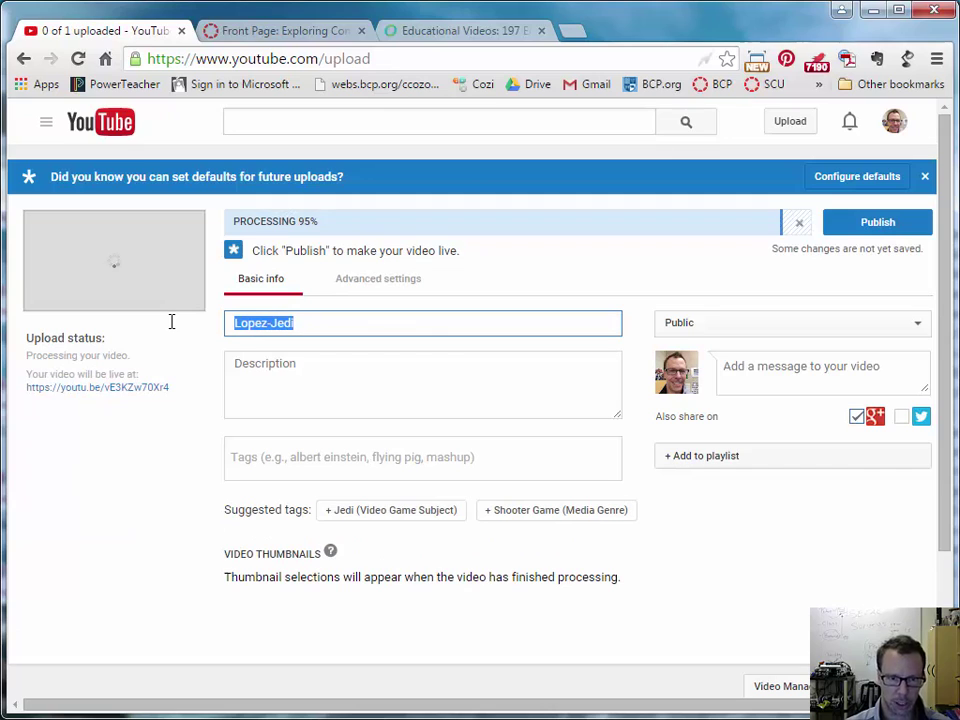
pyautogui.write('Rot')
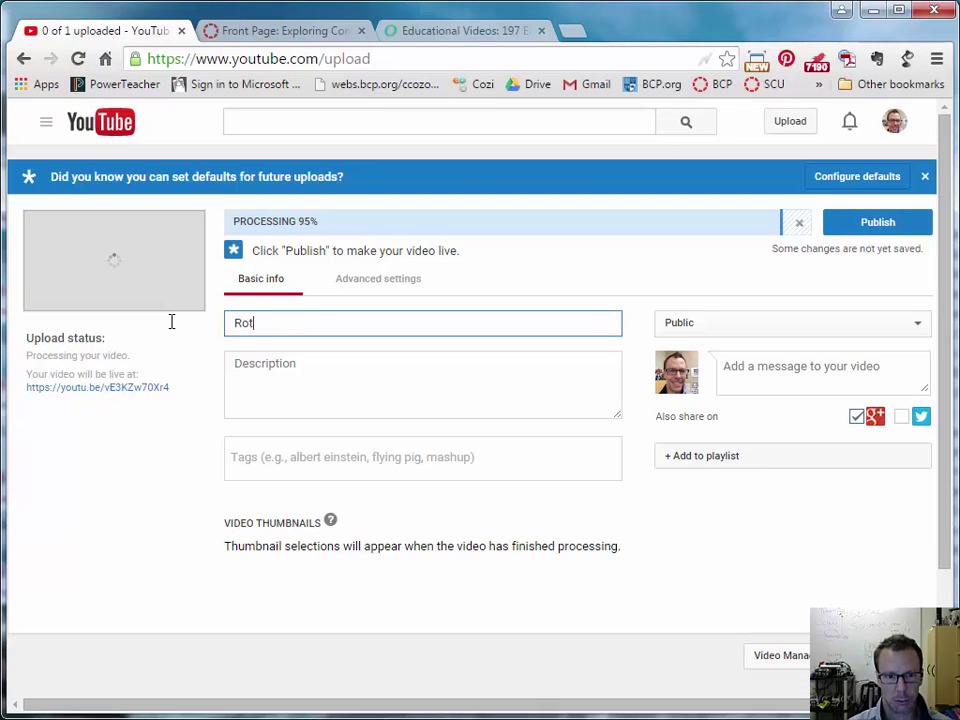
pyautogui.write('oscoping Test')
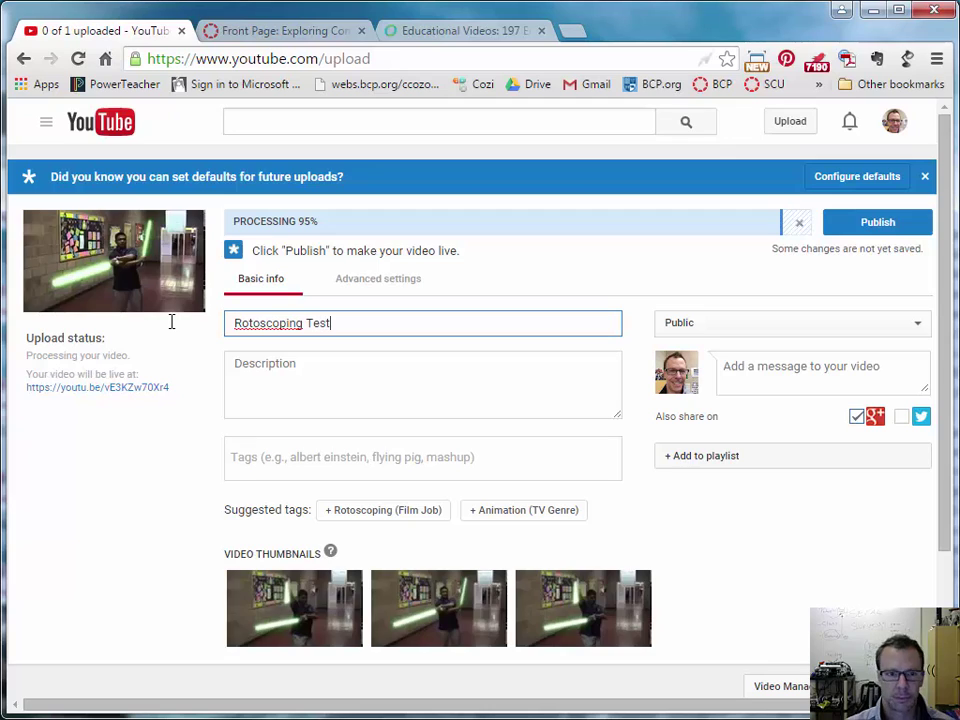
# - Enter "After Effects Rotoscope" as the video's description and add the suggested tag Adobe After Effects (Software)
pyautogui.click(313, 376)
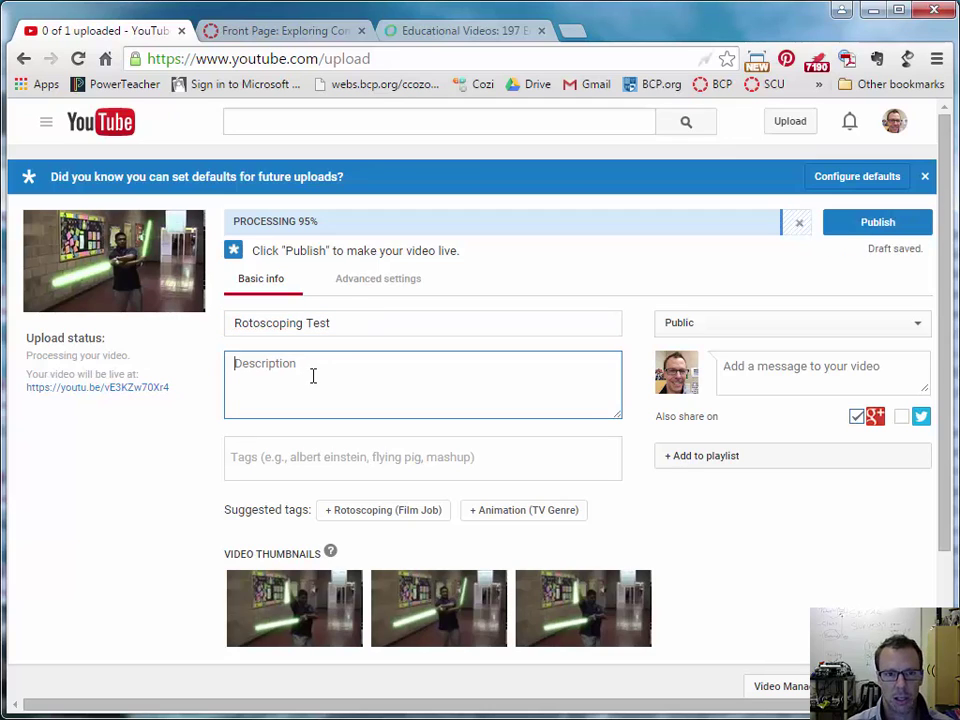
pyautogui.write('After Eff')
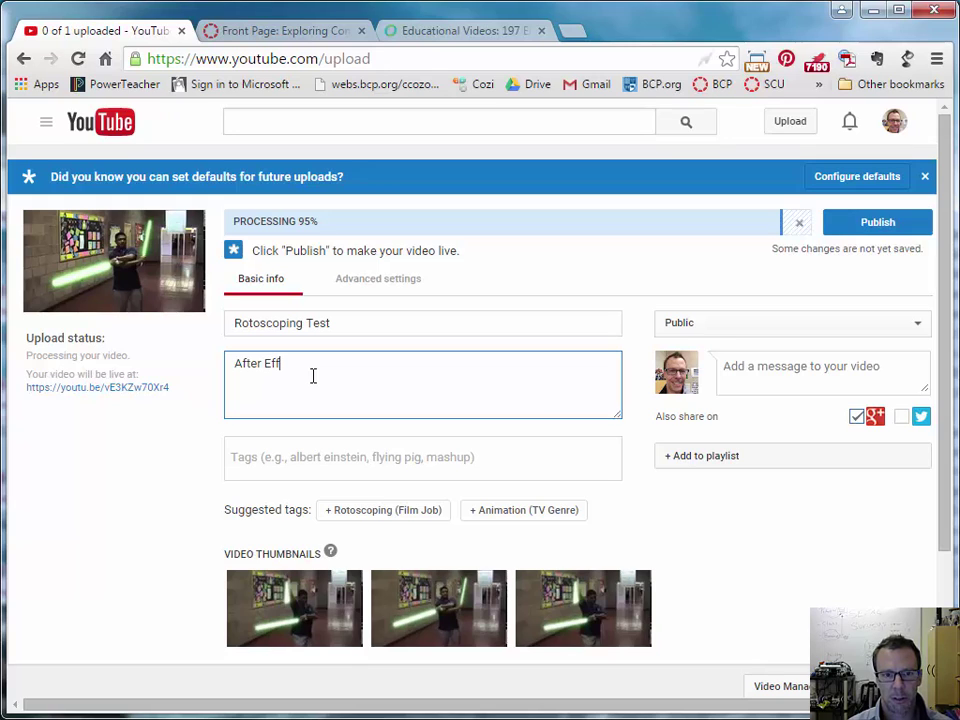
pyautogui.write('ects Rotoscope')
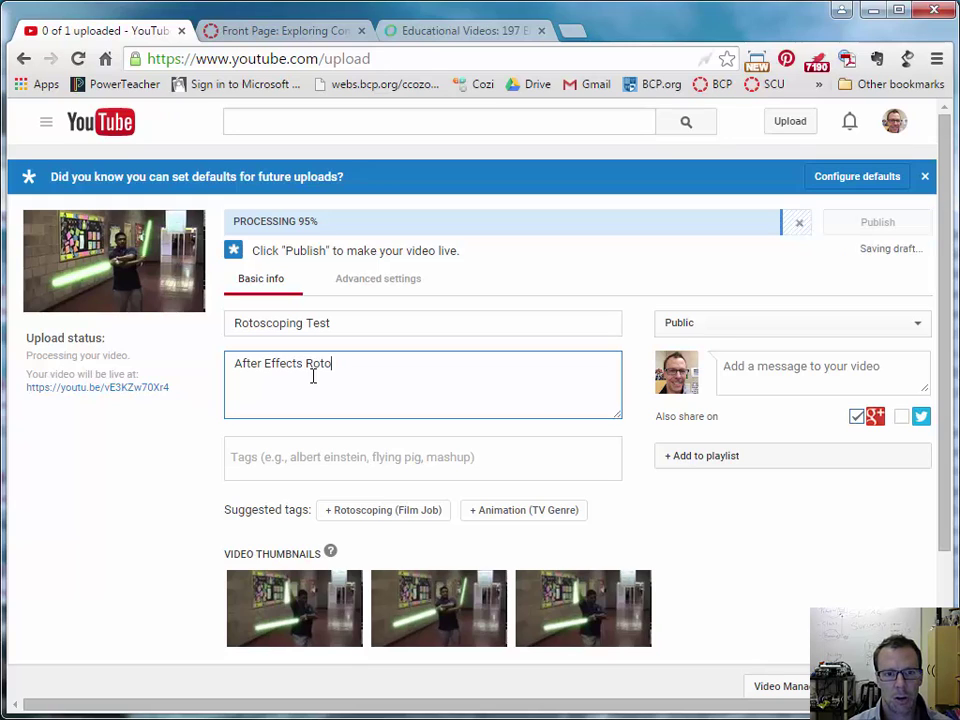
pyautogui.click(317, 456)
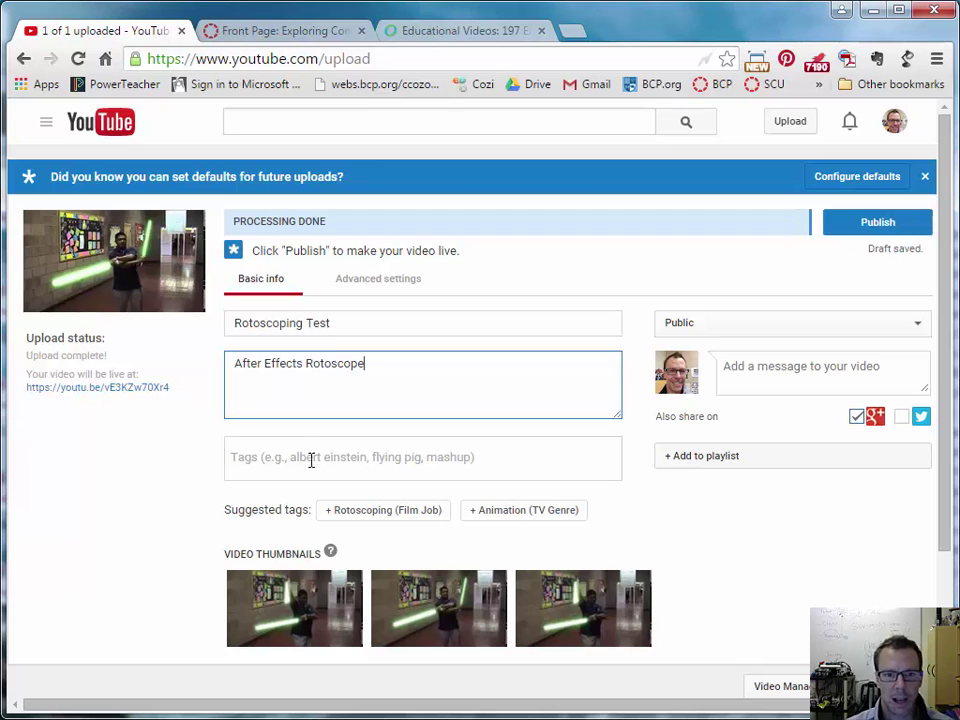
pyautogui.write('A')
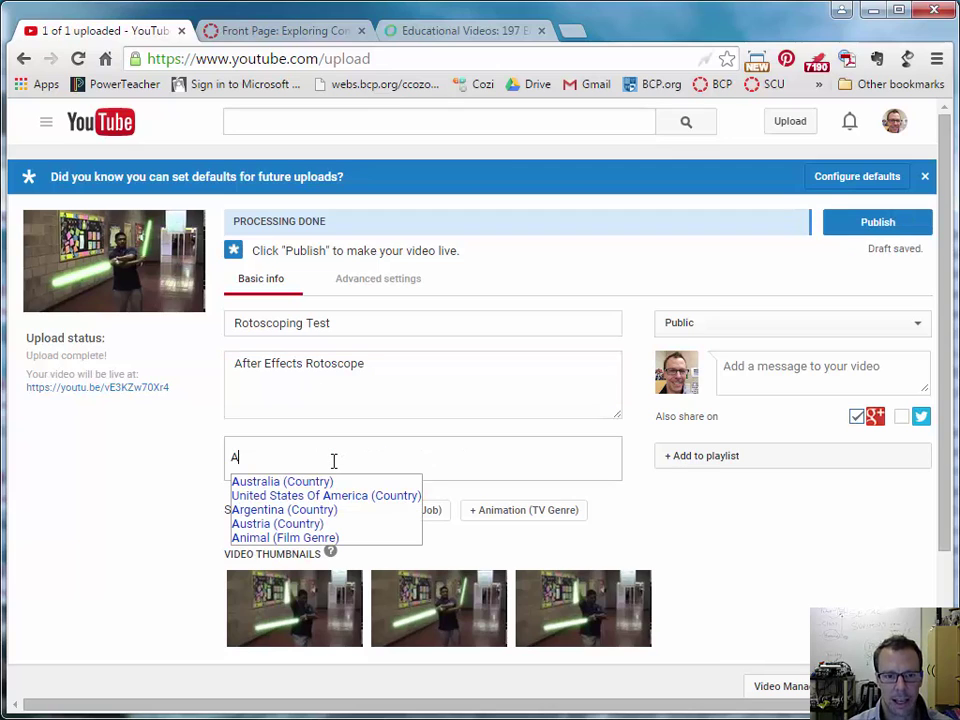
pyautogui.write('fter ')
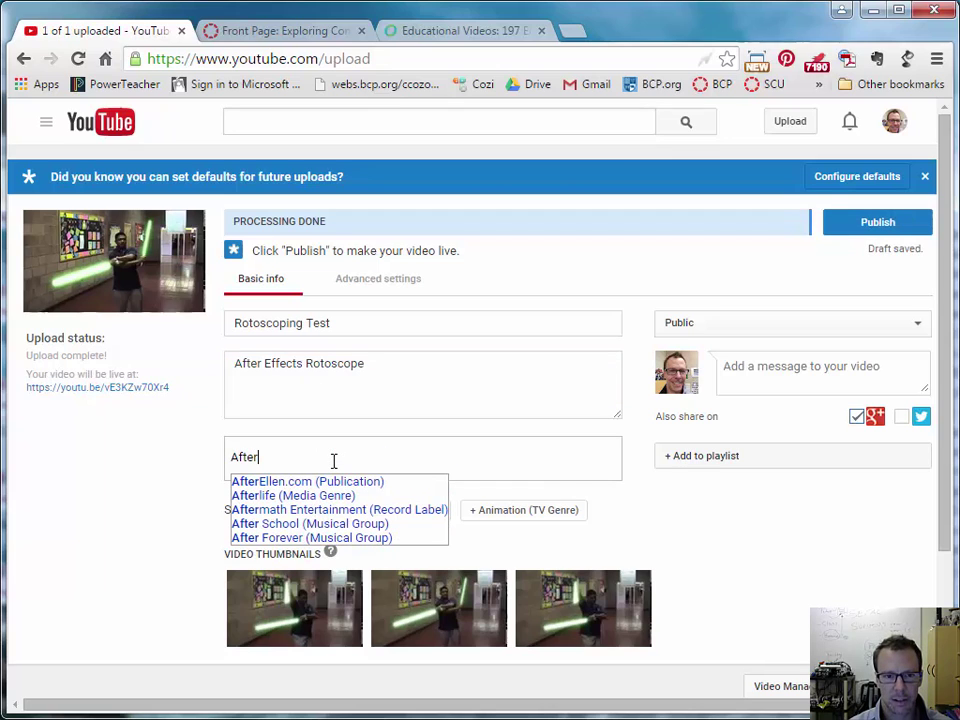
pyautogui.write('E')
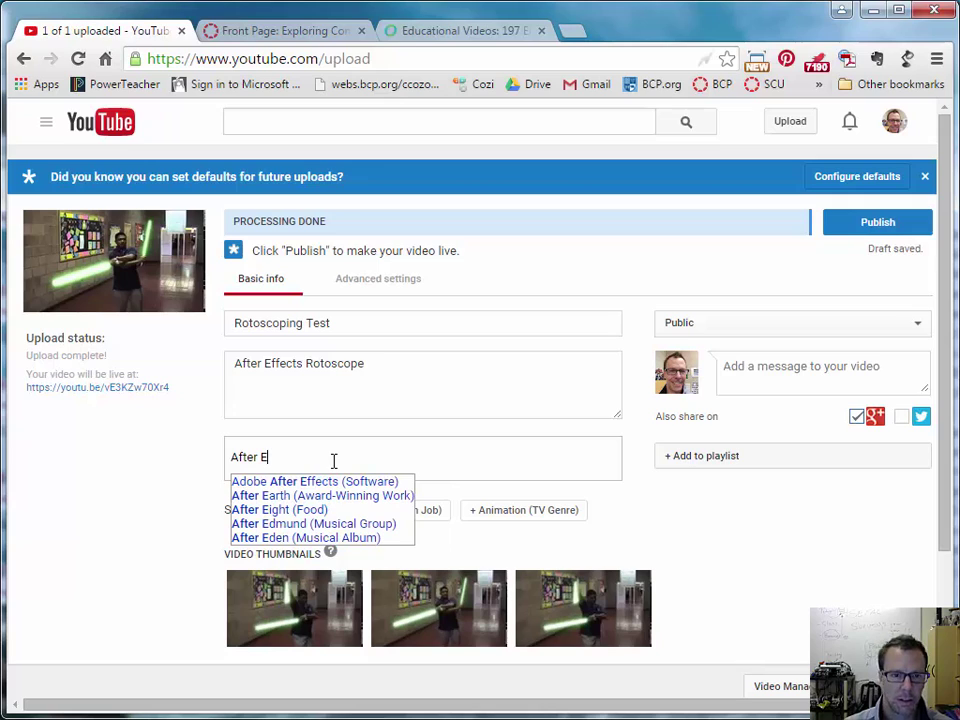
pyautogui.click(326, 482)
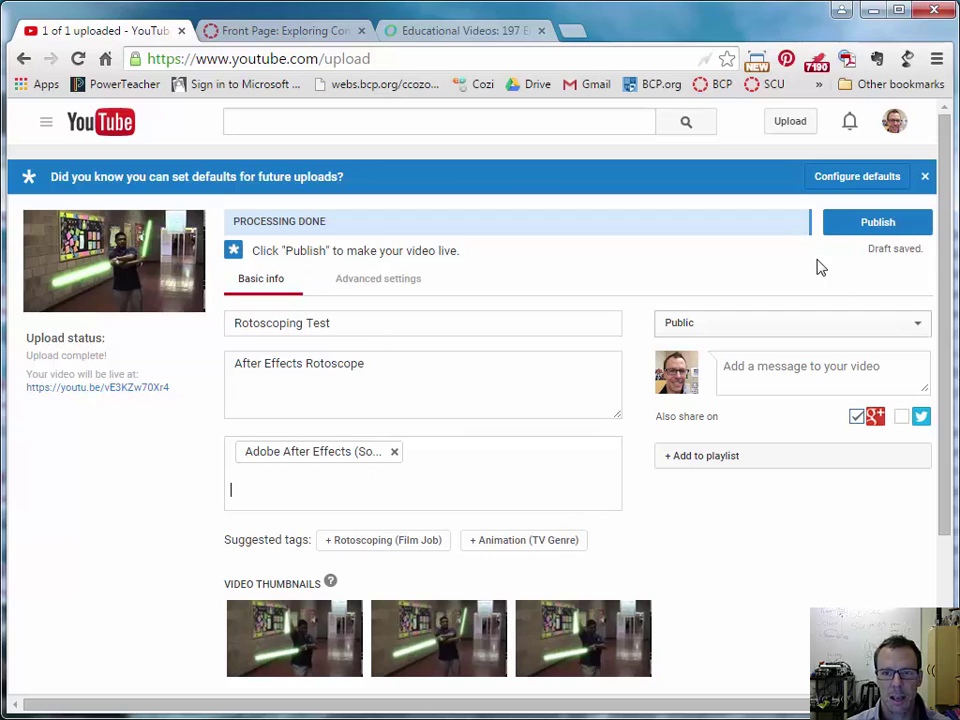
# - View the video's privacy choices and the available playlists, closing both lists without choosing anything
pyautogui.click(690, 326)
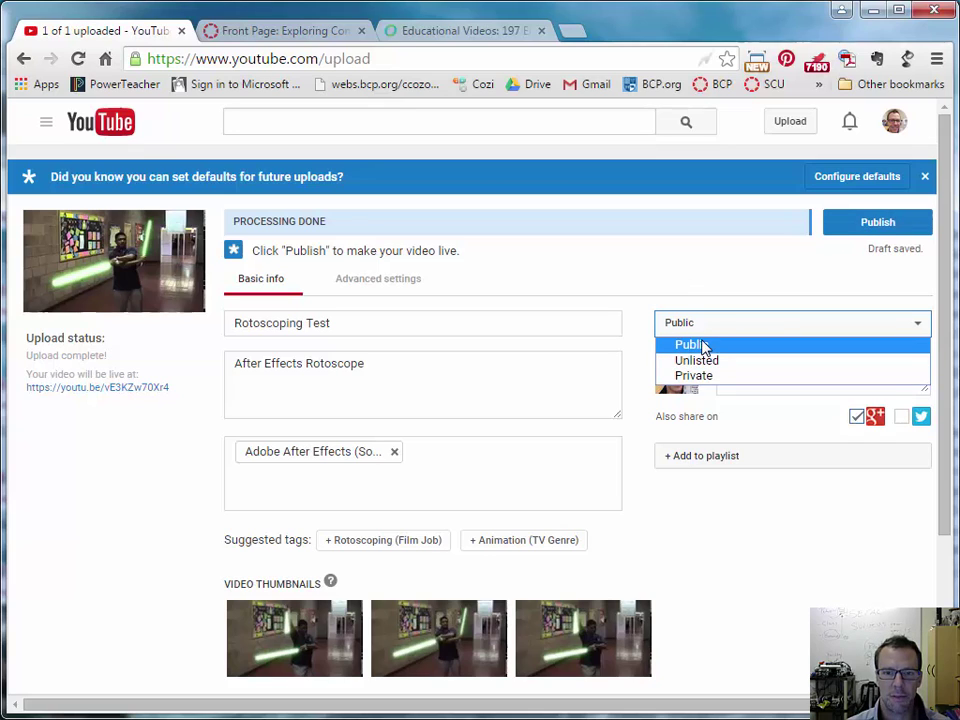
pyautogui.click(699, 259)
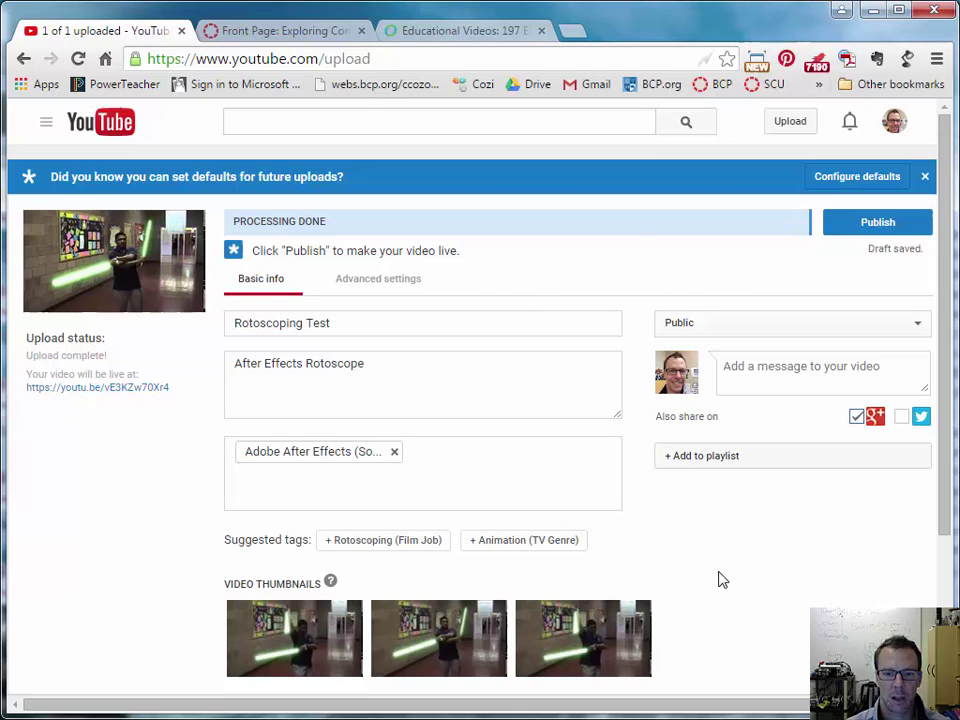
pyautogui.scroll(-2, 700, 566)
pyautogui.scroll(2, 675, 555)
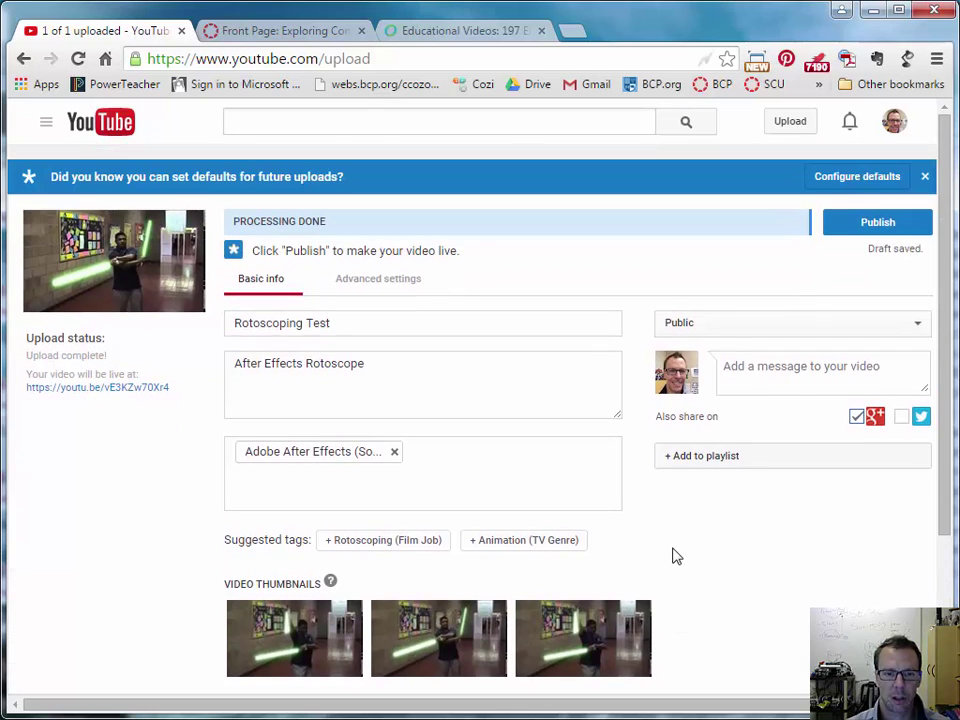
pyautogui.moveTo(153, 287)
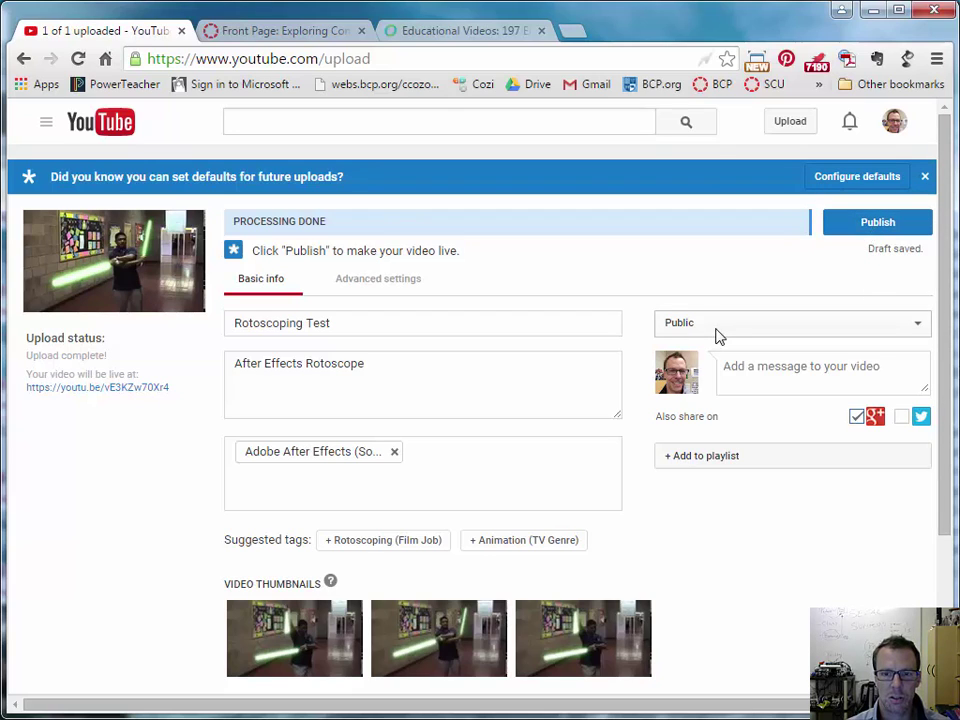
pyautogui.click(729, 461)
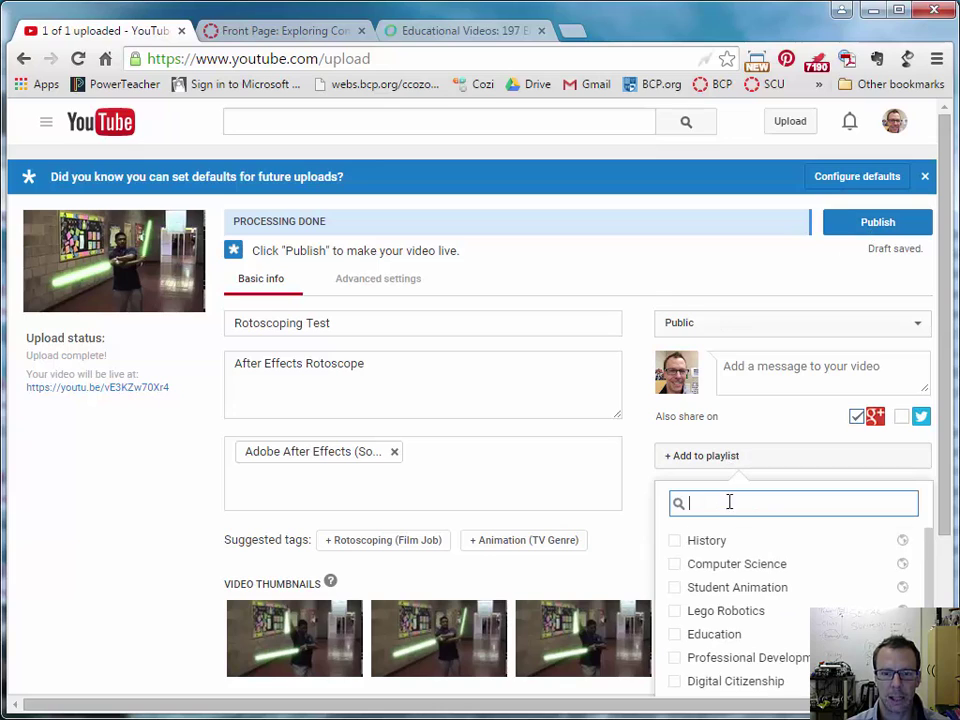
pyautogui.scroll(-1, 775, 638)
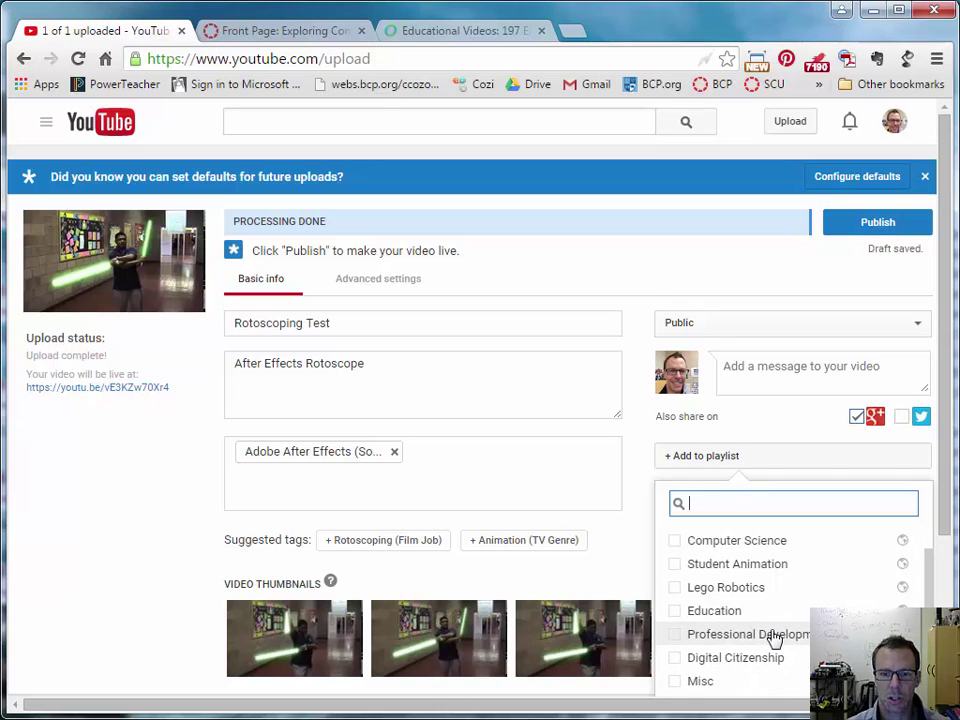
pyautogui.click(770, 254)
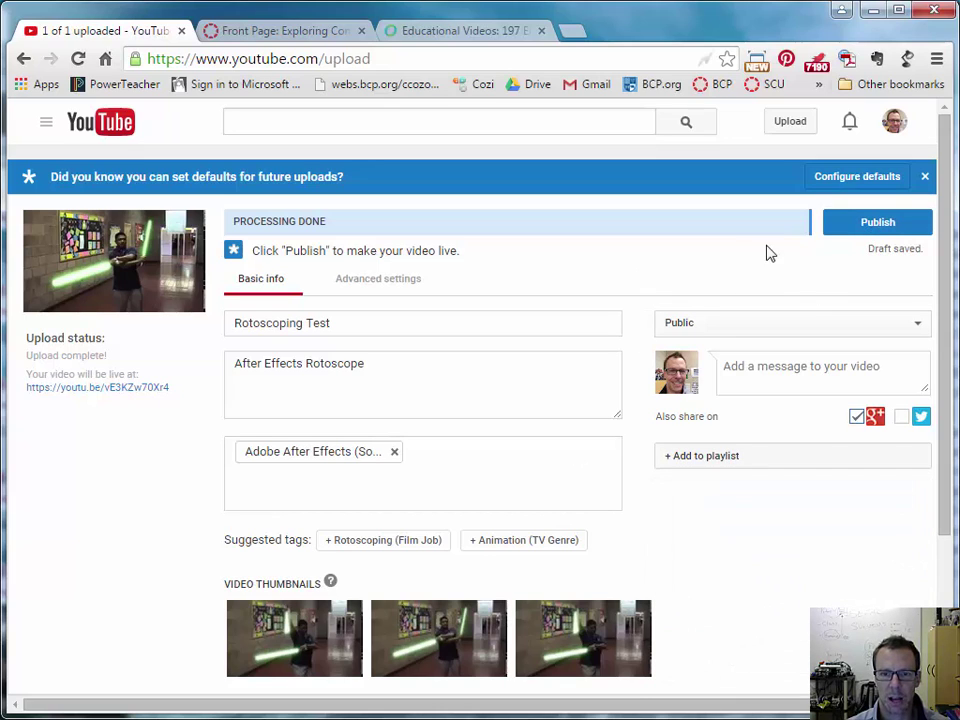
# - Publish the video and display the sharing options on its live page
pyautogui.click(872, 228)
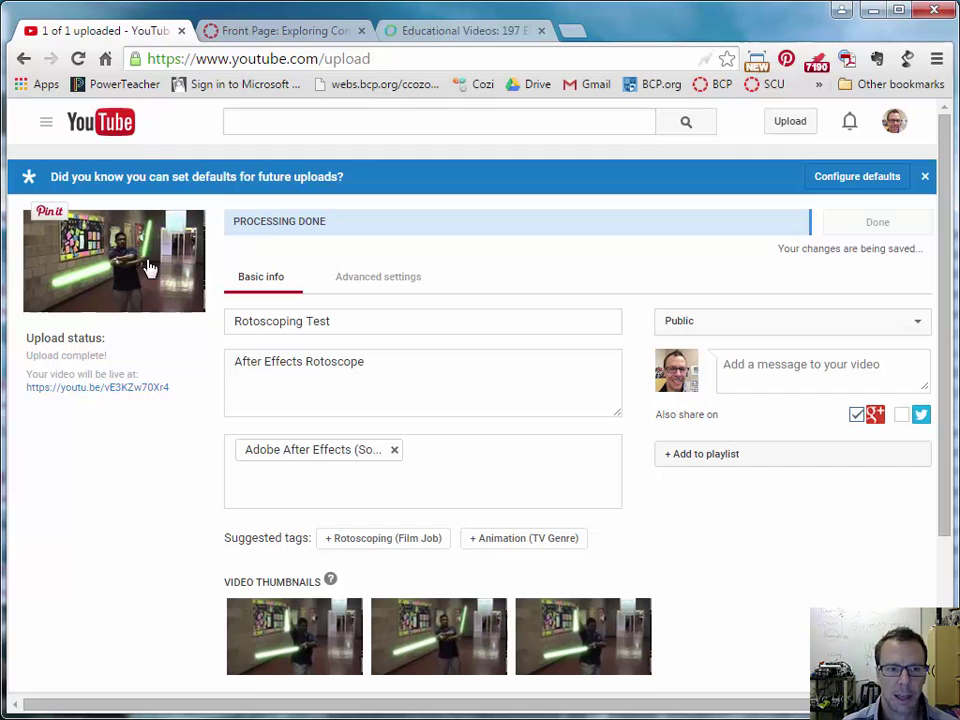
pyautogui.click(72, 387)
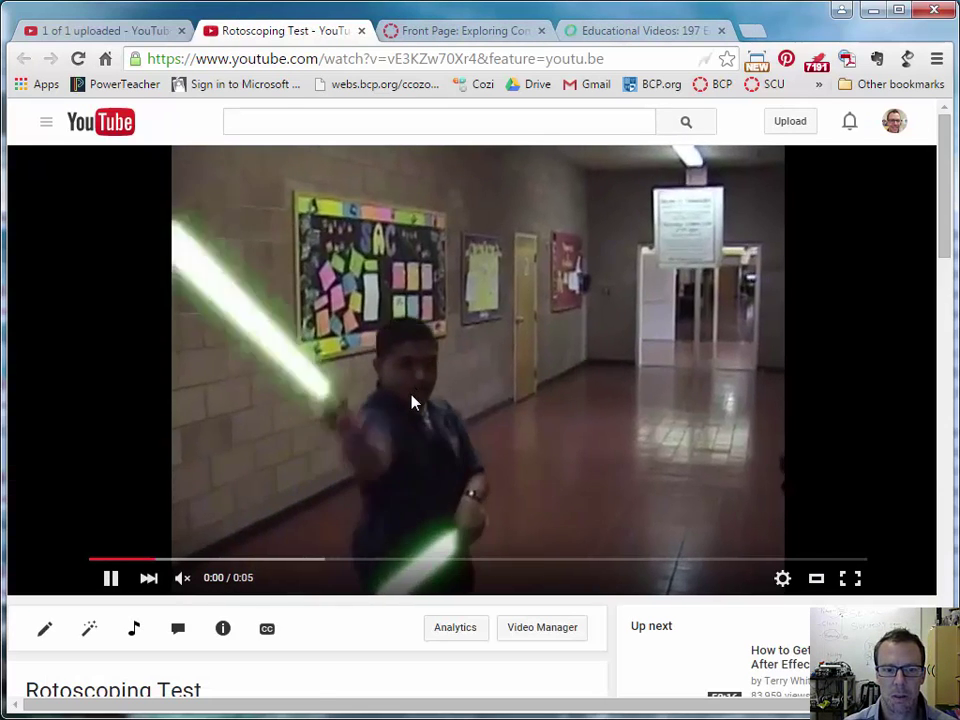
pyautogui.scroll(-3, 411, 401)
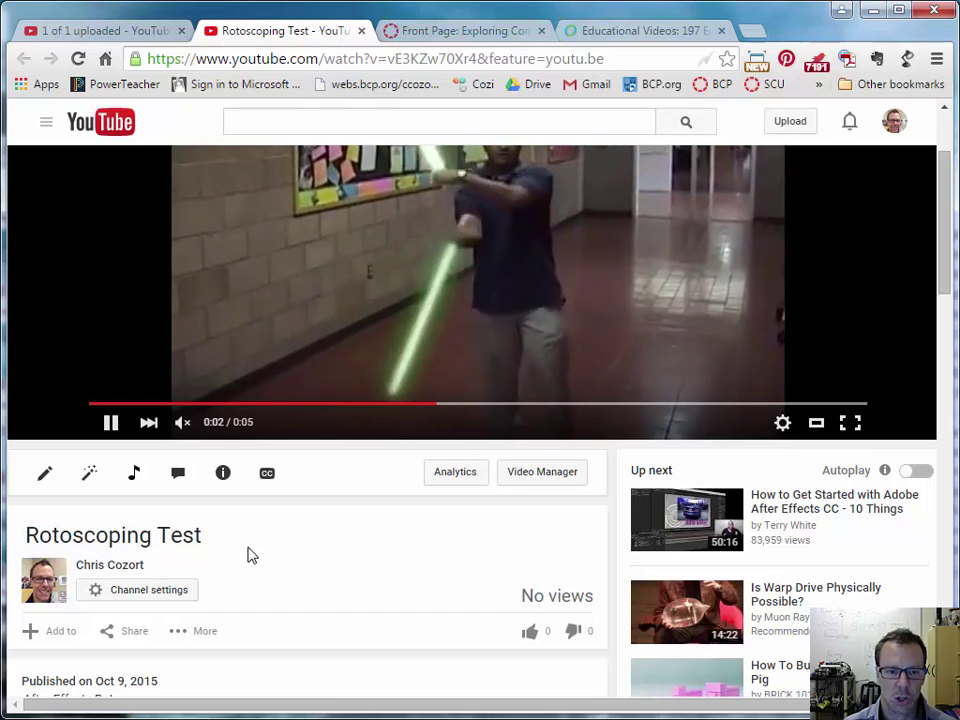
pyautogui.scroll(-2, 252, 553)
pyautogui.scroll(-2, 252, 555)
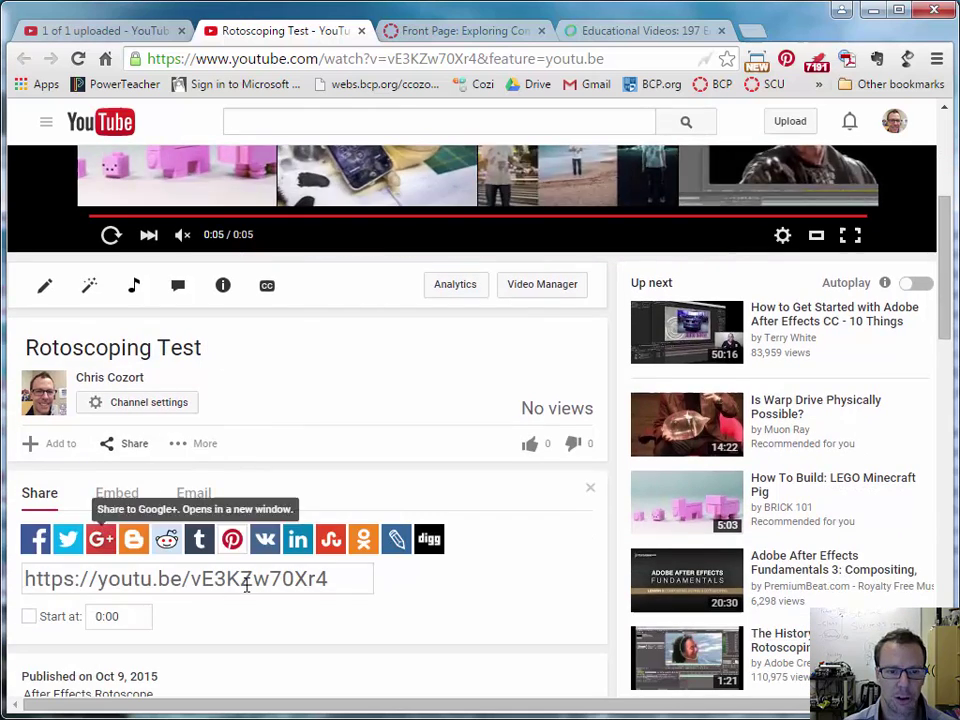
# - Open the analytics overview for the published Rotoscoping Test video
pyautogui.scroll(-1, 249, 574)
pyautogui.scroll(5, 222, 571)
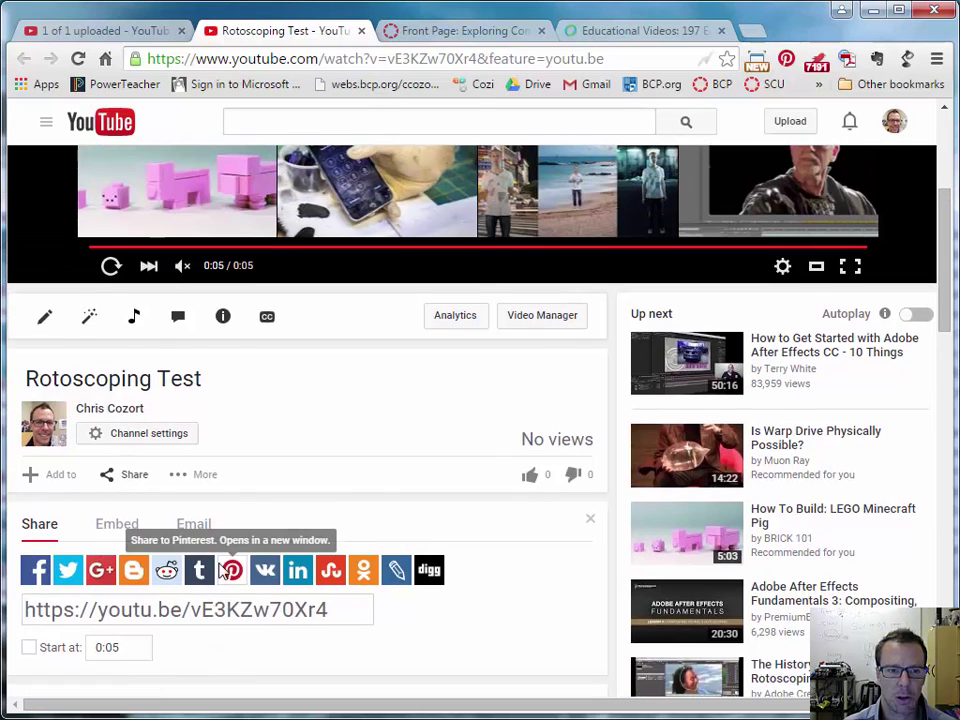
pyautogui.scroll(1, 222, 571)
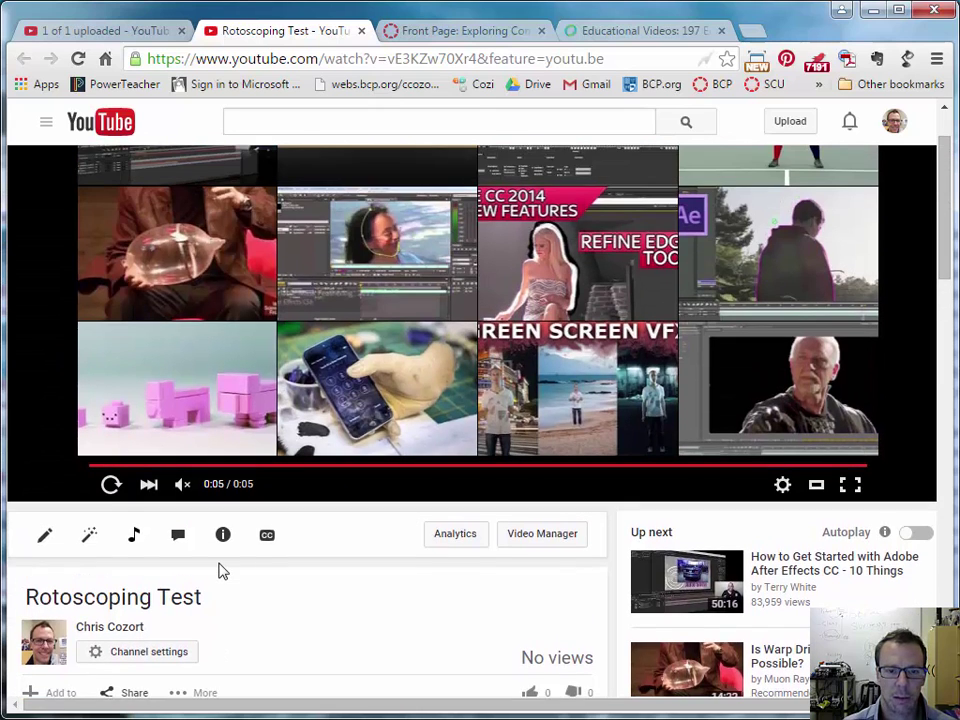
pyautogui.scroll(2, 222, 571)
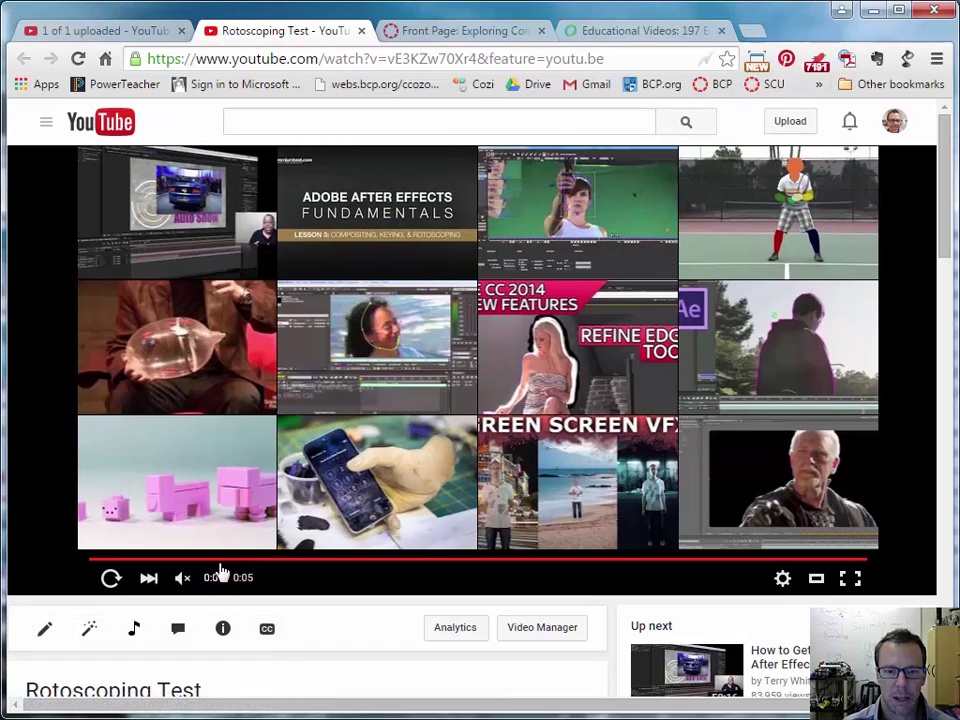
pyautogui.click(462, 630)
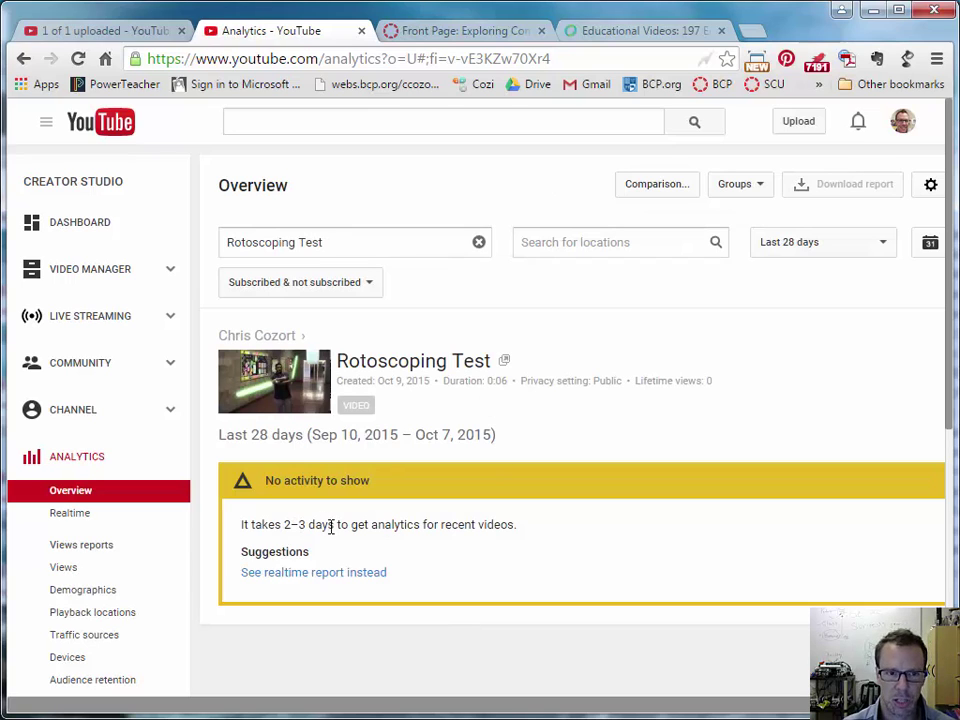
# - Display the Creator Studio dashboard to view the channel's videos and statistics
pyautogui.click(92, 218)
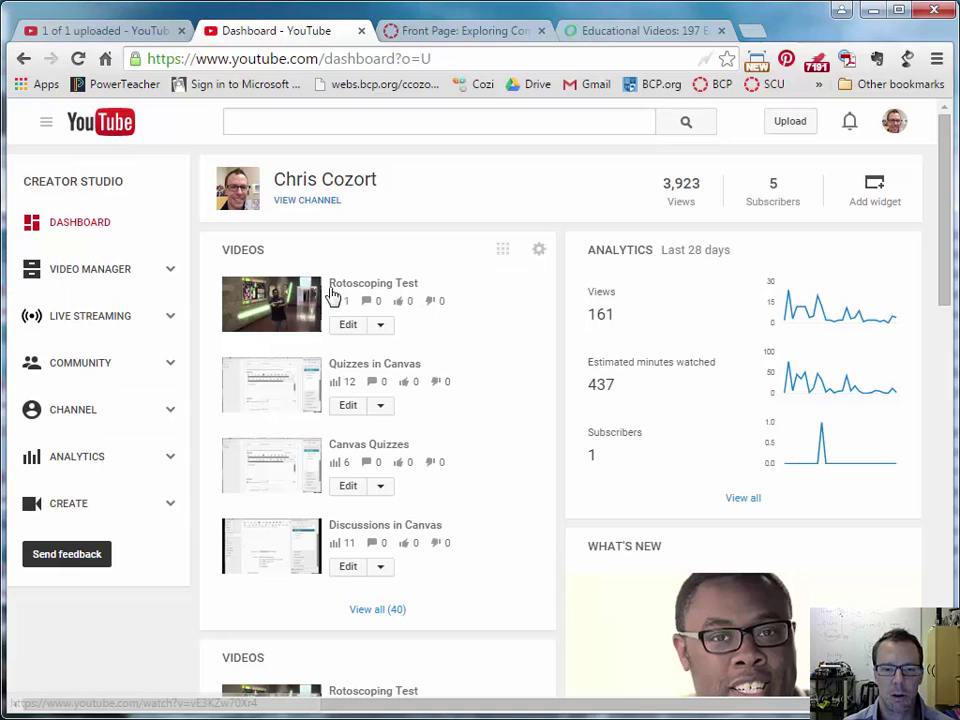
pyautogui.click(107, 172)
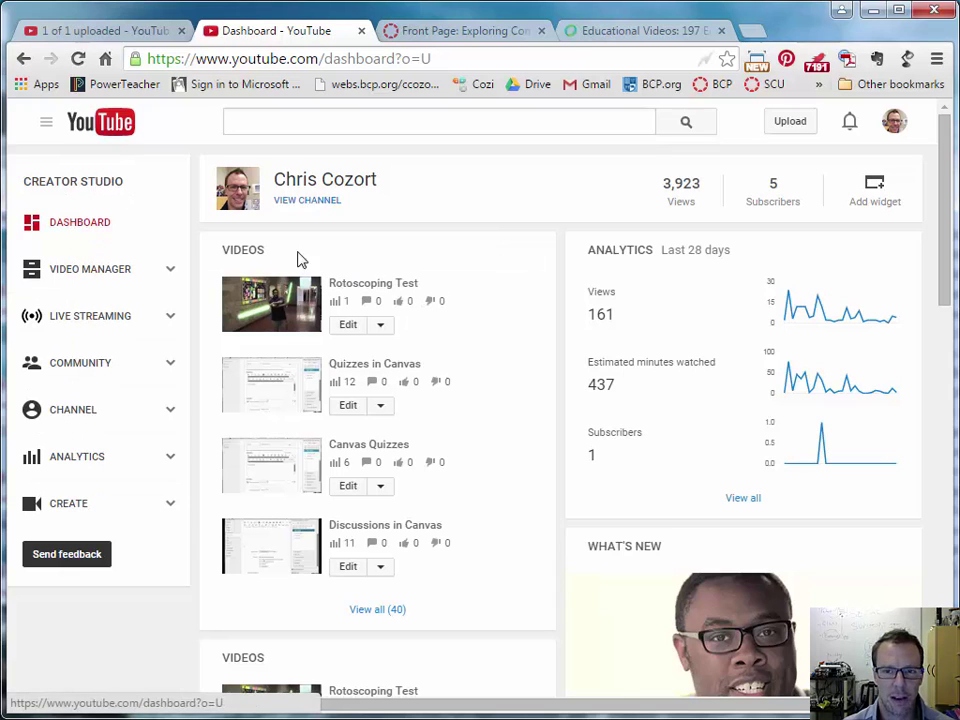
pyautogui.click(775, 140)
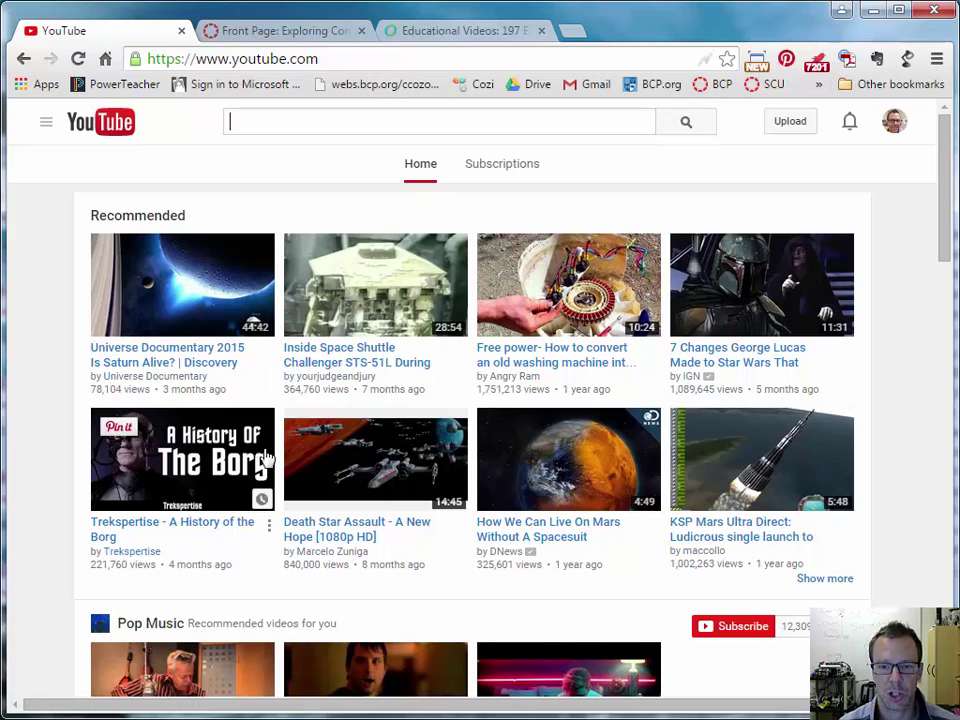
# - Examine the recommended videos and channels throughout the YouTube home page
pyautogui.scroll(-2, 437, 465)
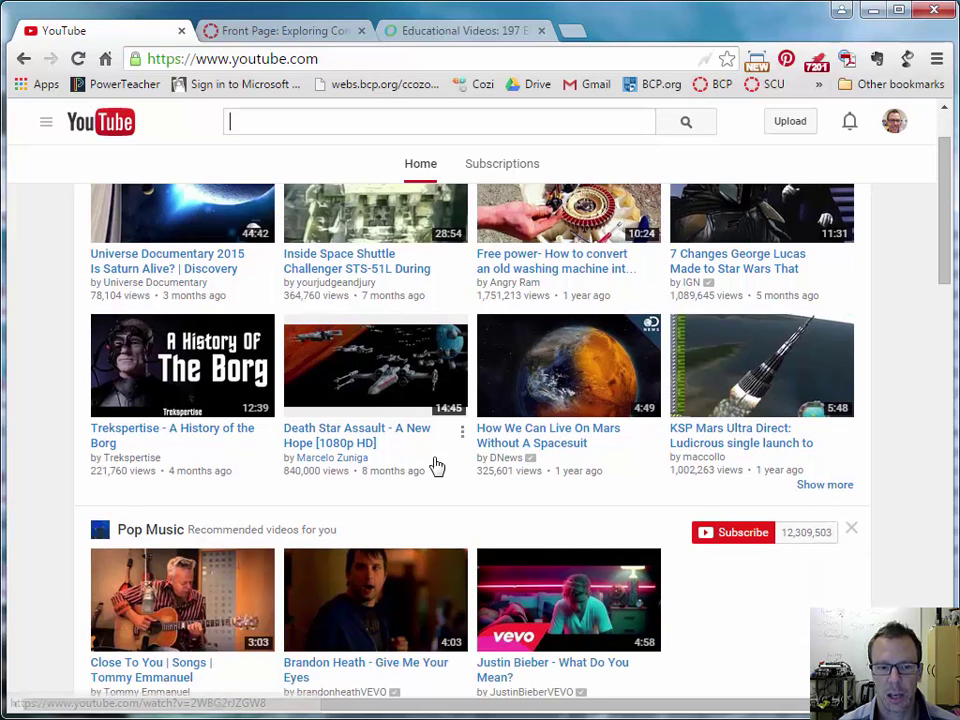
pyautogui.scroll(-2, 300, 476)
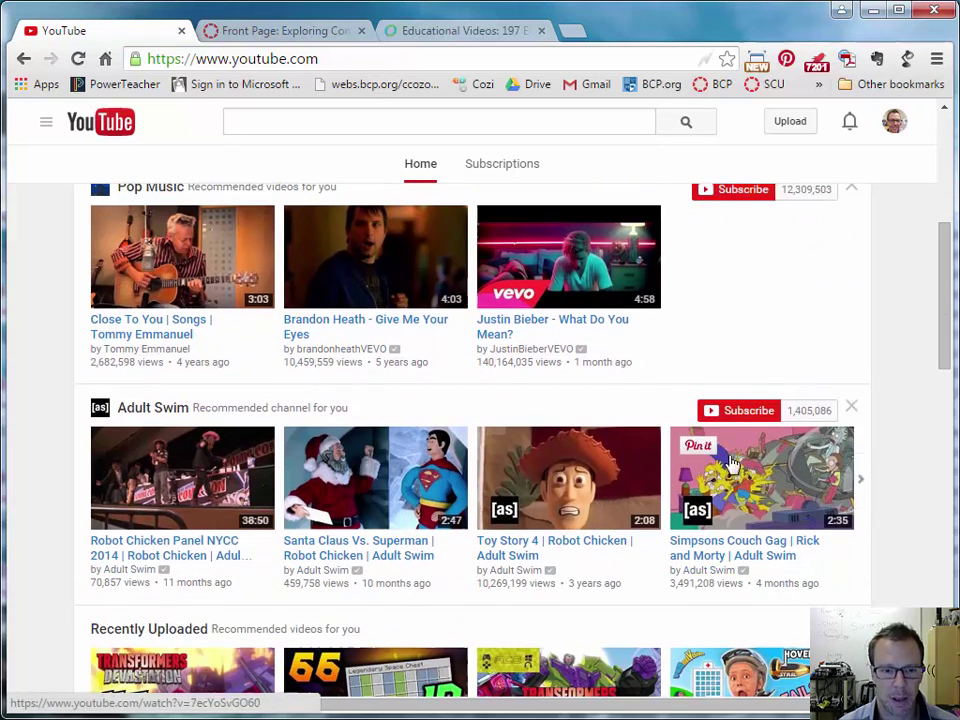
pyautogui.scroll(-1, 249, 485)
pyautogui.scroll(-1, 249, 485)
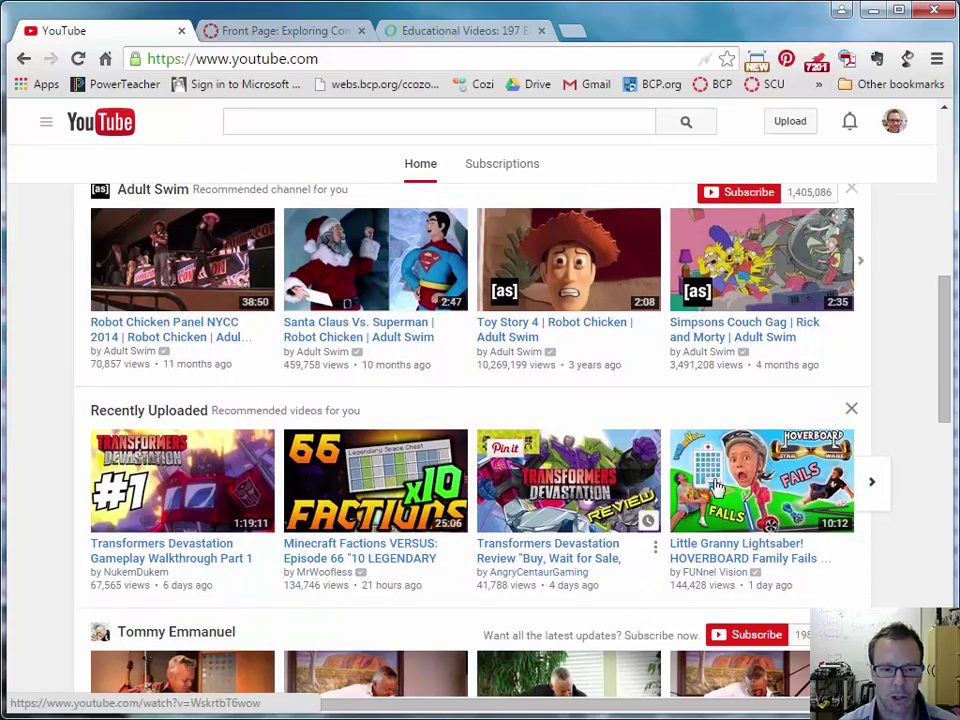
pyautogui.scroll(-1, 228, 437)
pyautogui.scroll(-2, 228, 437)
pyautogui.scroll(-1, 428, 498)
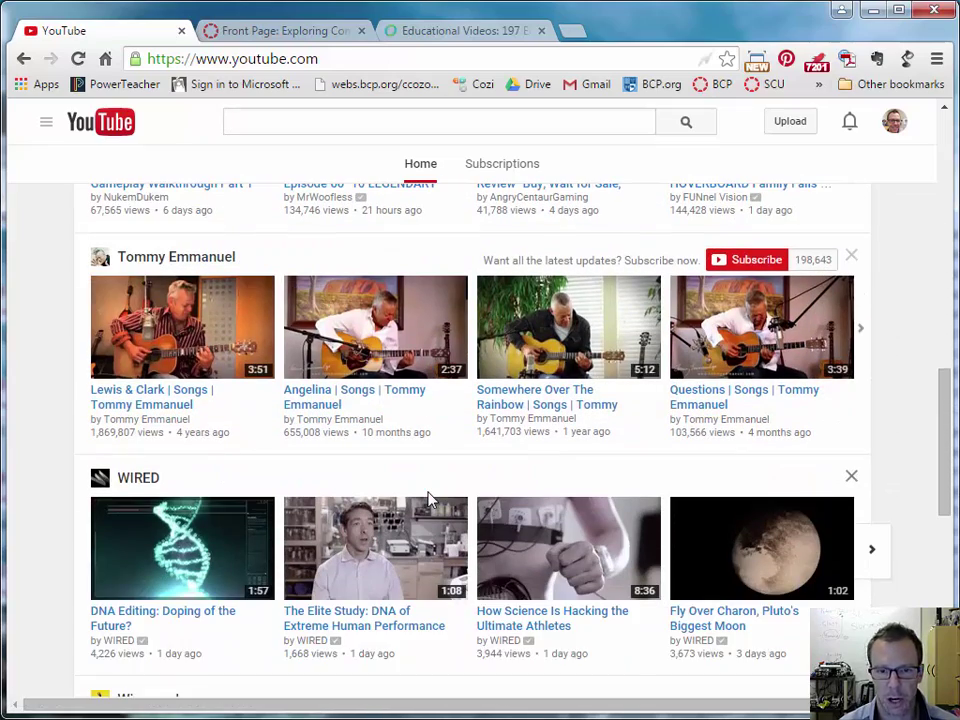
pyautogui.scroll(-1, 428, 498)
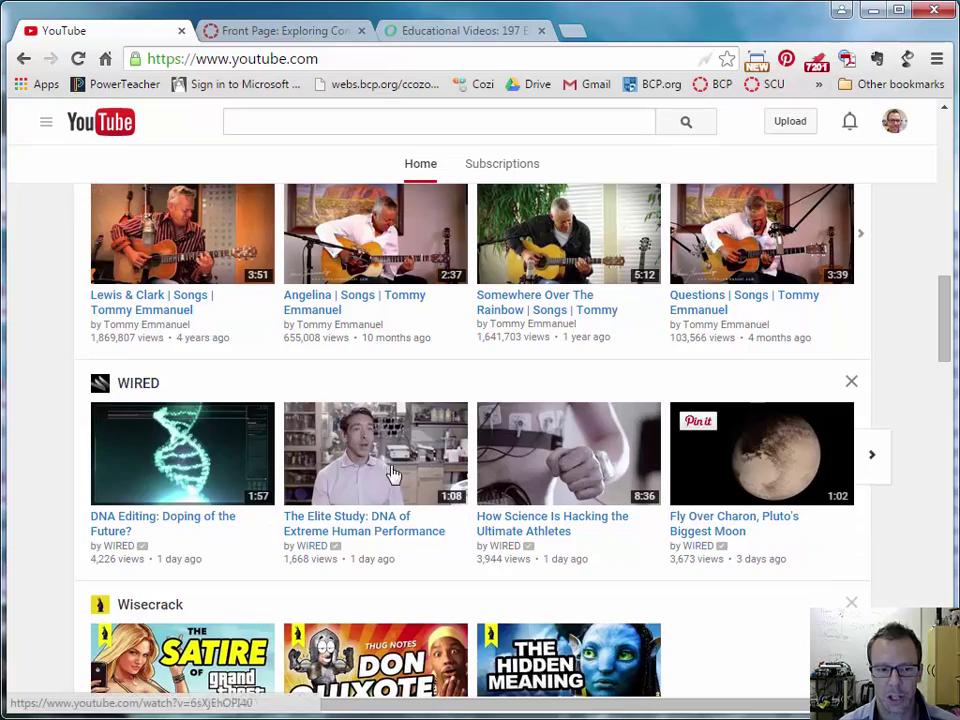
pyautogui.scroll(2, 413, 478)
pyautogui.scroll(8, 413, 478)
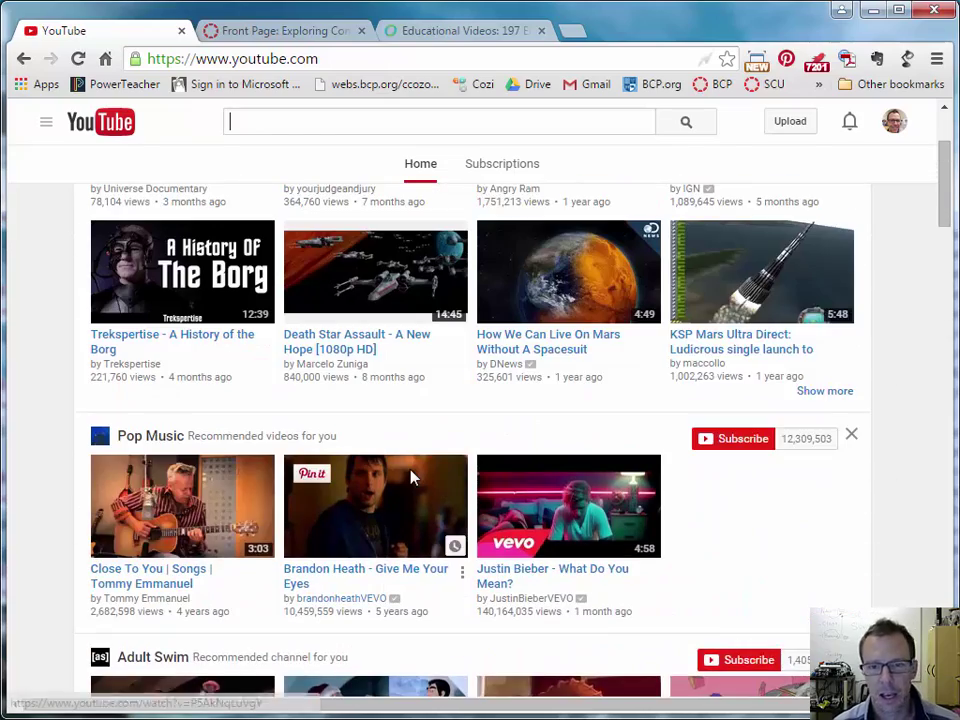
pyautogui.scroll(1, 413, 478)
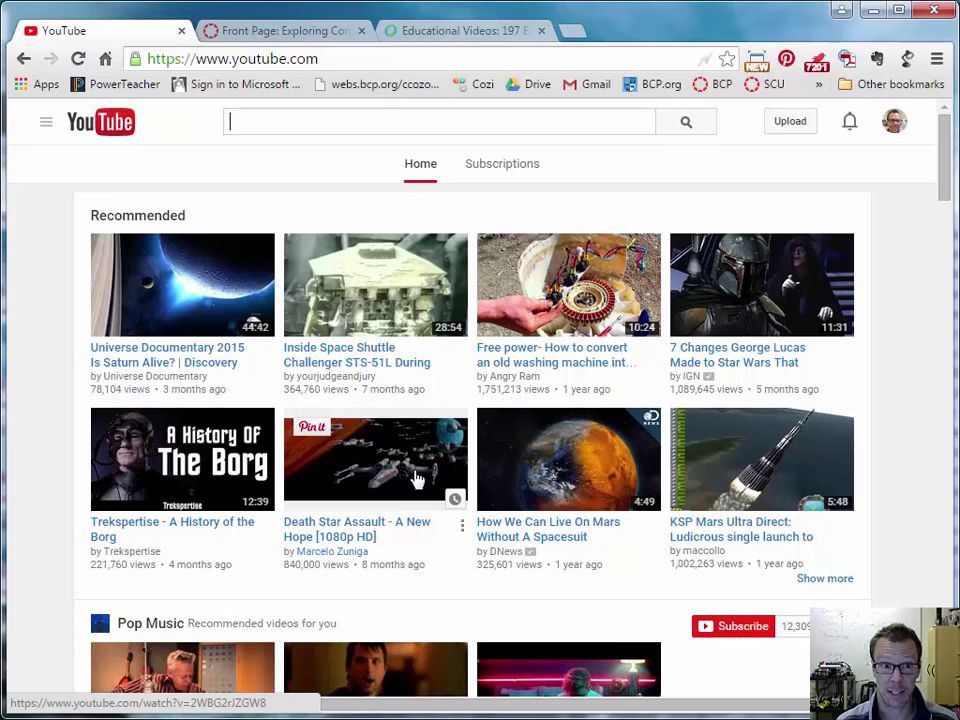
# - Remove the Robot Chicken DC Comics Special 3 Comic Con Trailer from the account's watch history
pyautogui.click(46, 122)
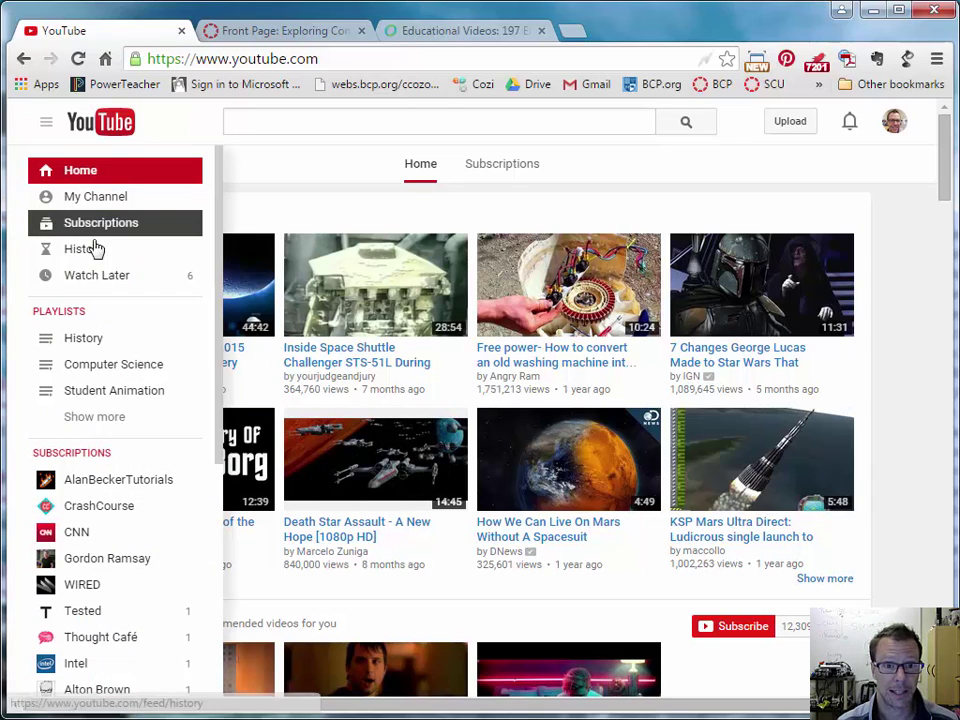
pyautogui.click(124, 250)
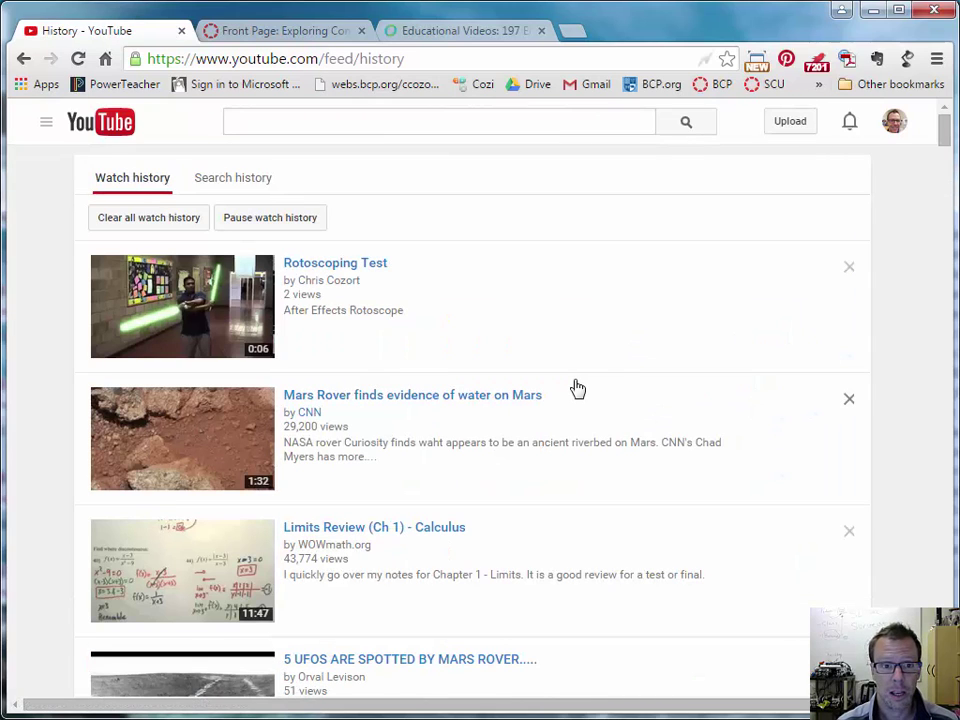
pyautogui.scroll(-6, 693, 320)
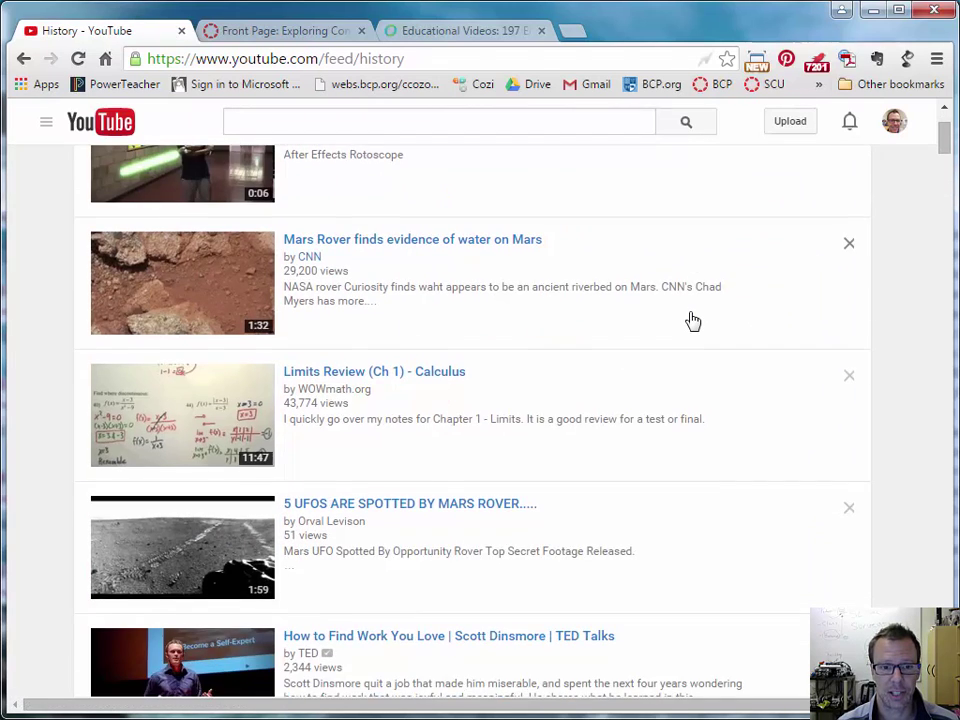
pyautogui.scroll(-2, 688, 321)
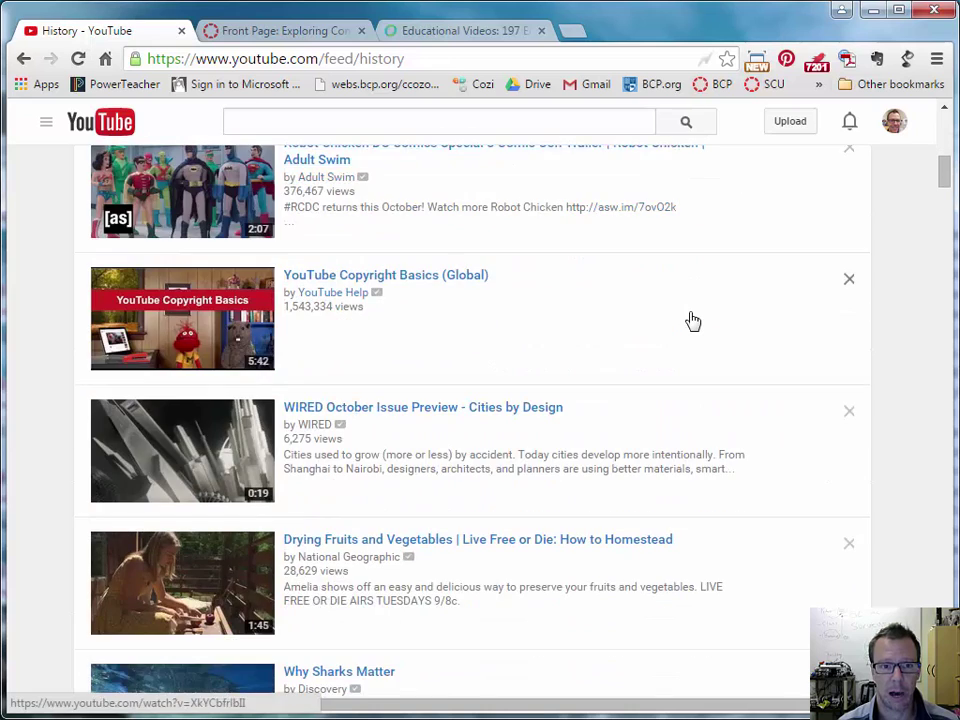
pyautogui.scroll(2, 688, 321)
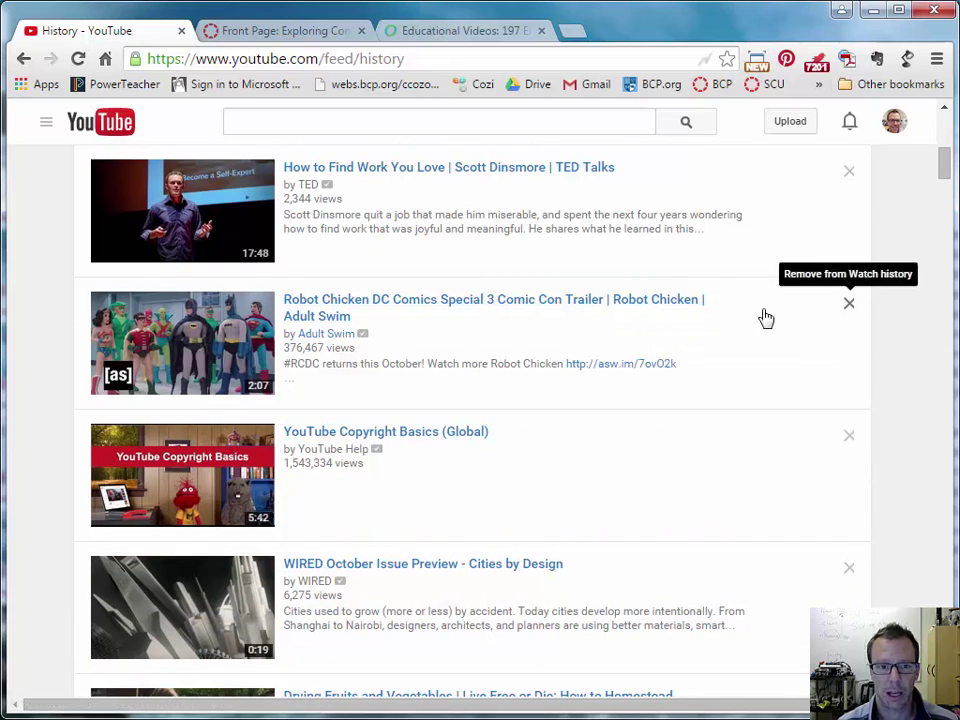
pyautogui.click(849, 304)
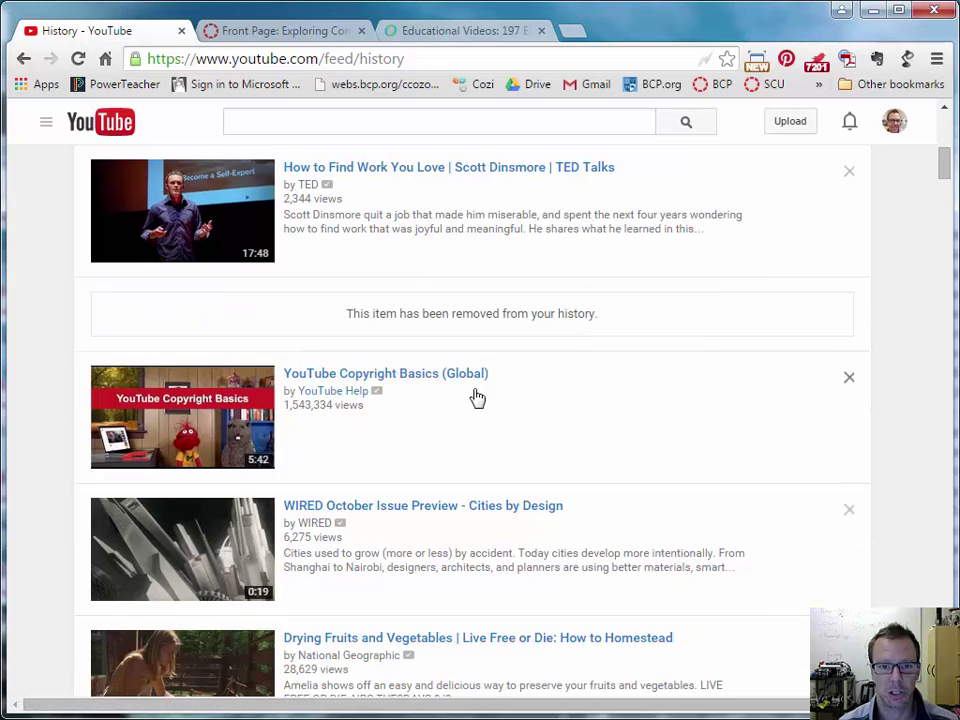
# - Review the remaining watch history entries and open the search history
pyautogui.scroll(6, 622, 388)
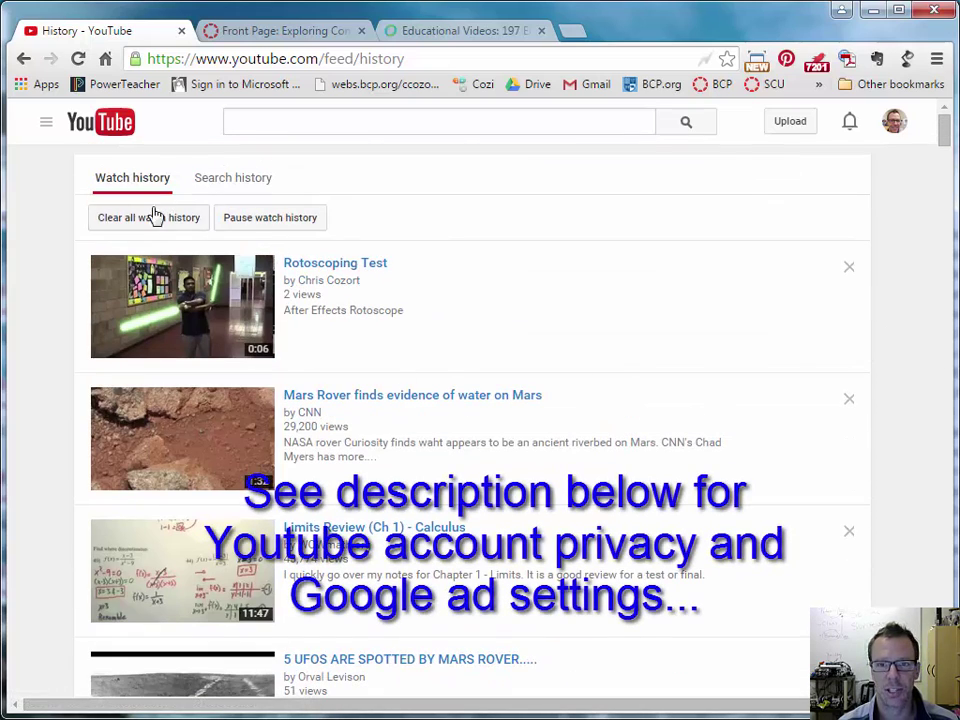
pyautogui.scroll(-5, 752, 428)
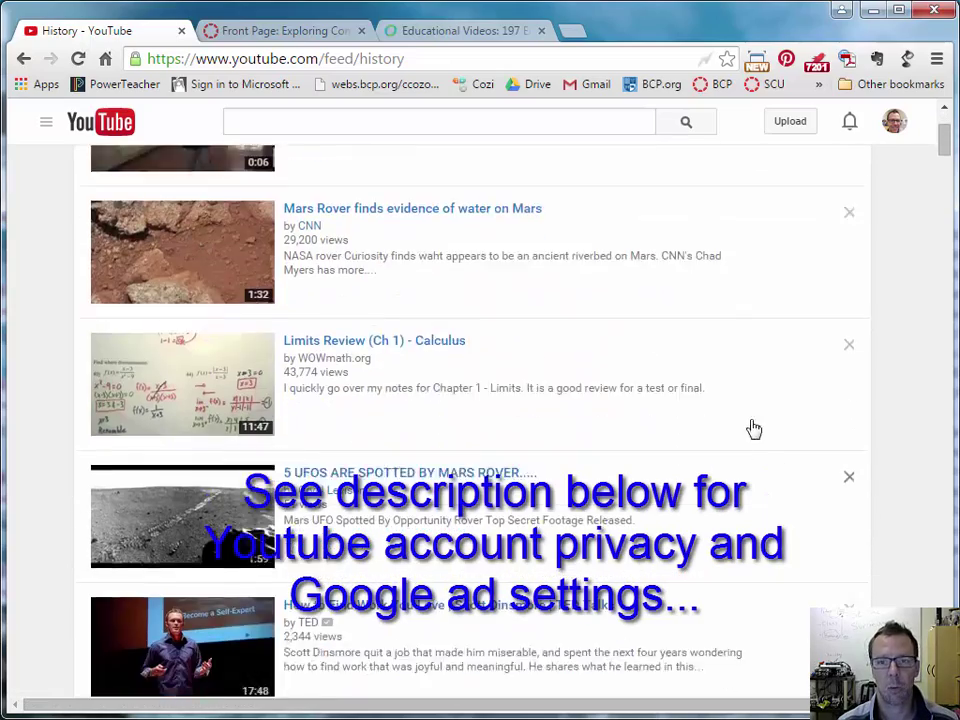
pyautogui.scroll(-3, 473, 386)
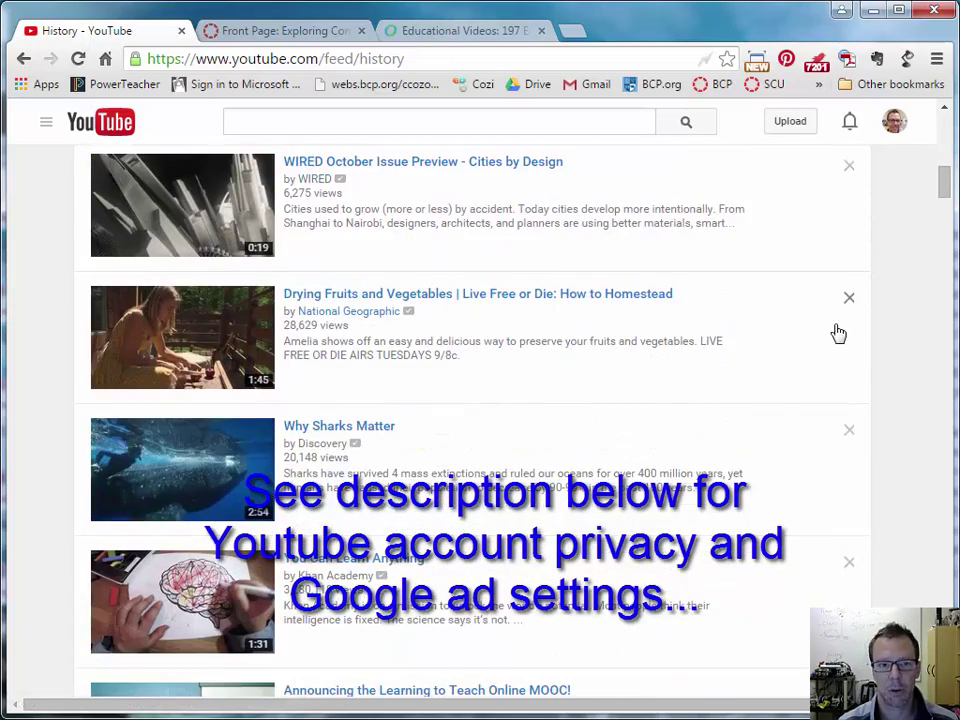
pyautogui.scroll(-2, 523, 337)
pyautogui.scroll(10, 523, 337)
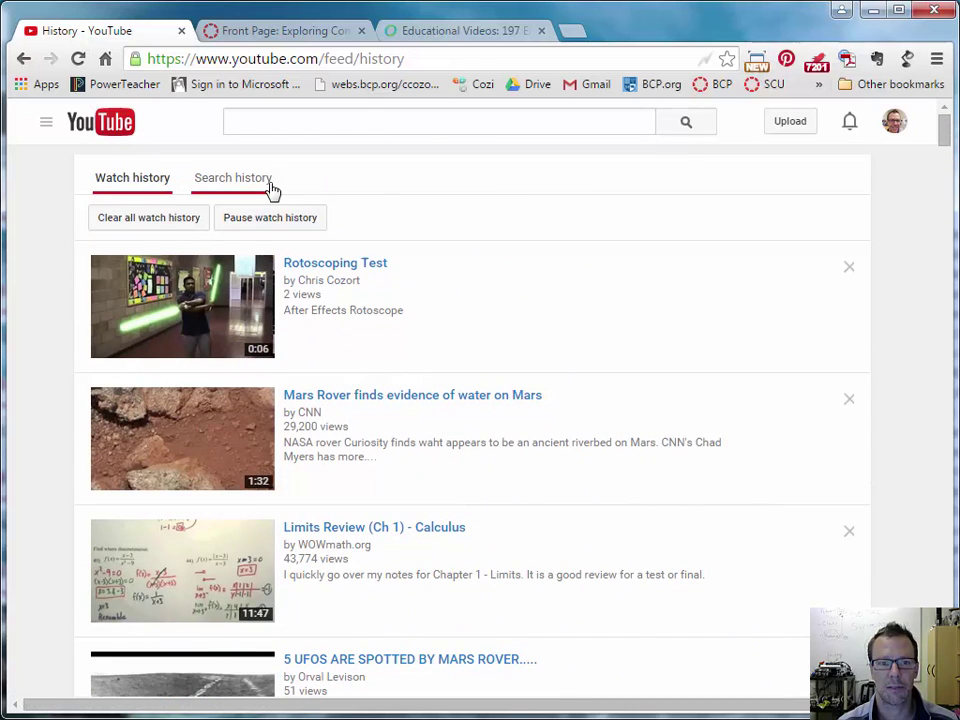
pyautogui.click(268, 183)
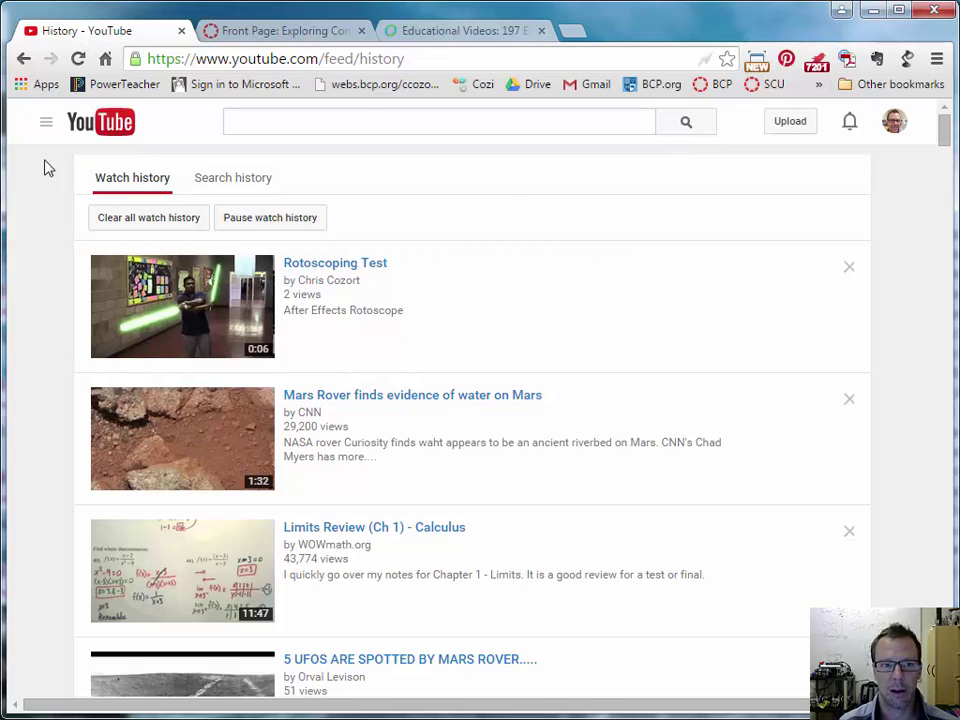
# - Return to the YouTube home page and look over its refreshed video recommendations
pyautogui.click(44, 123)
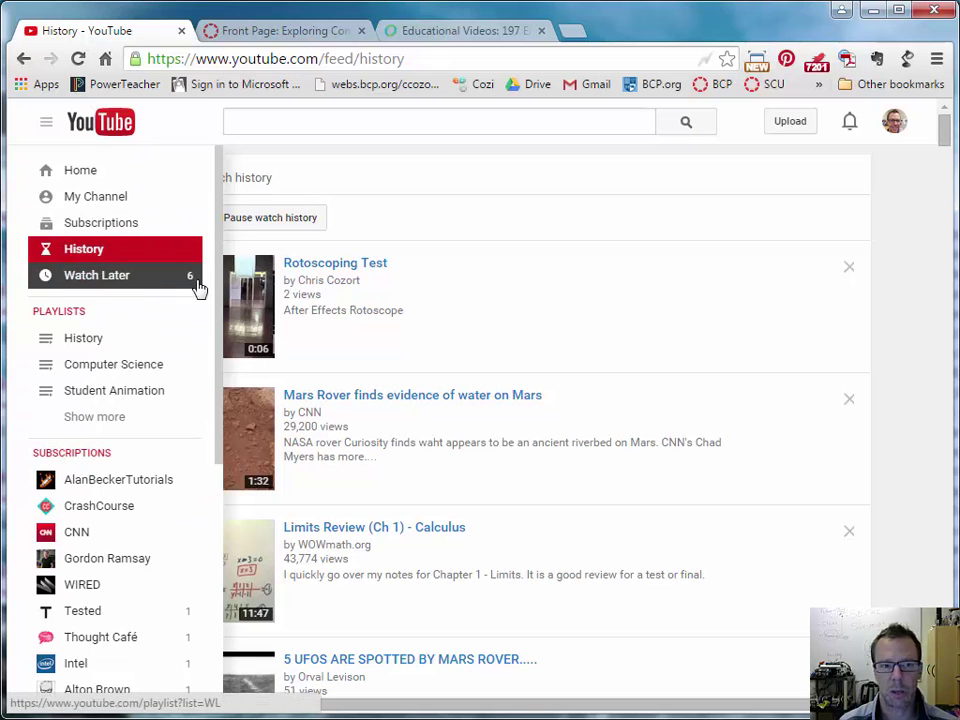
pyautogui.click(92, 178)
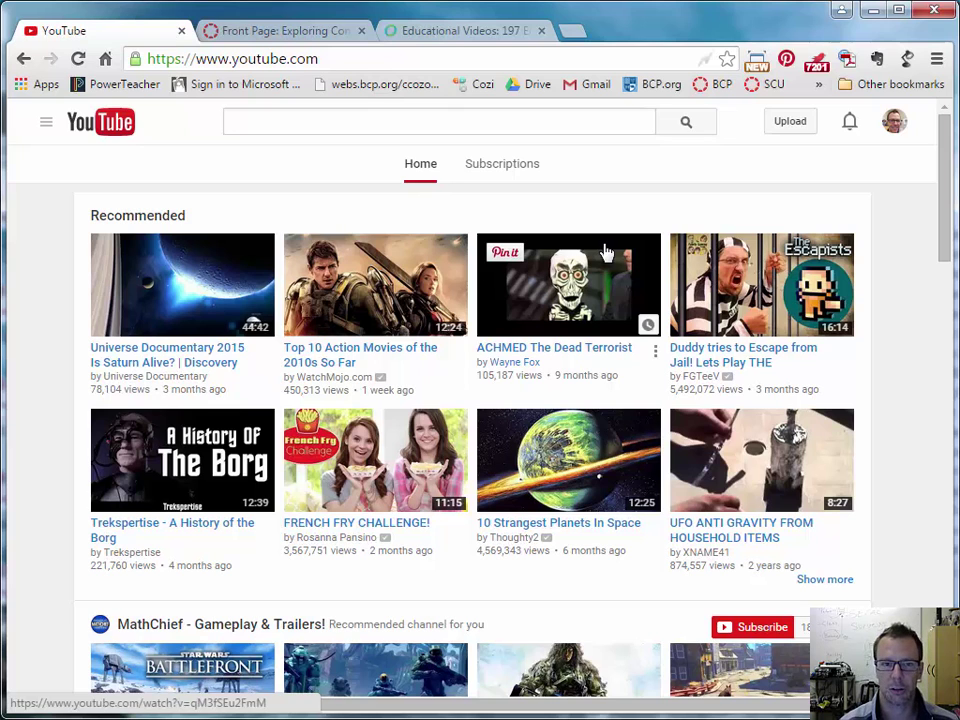
pyautogui.scroll(-3, 608, 252)
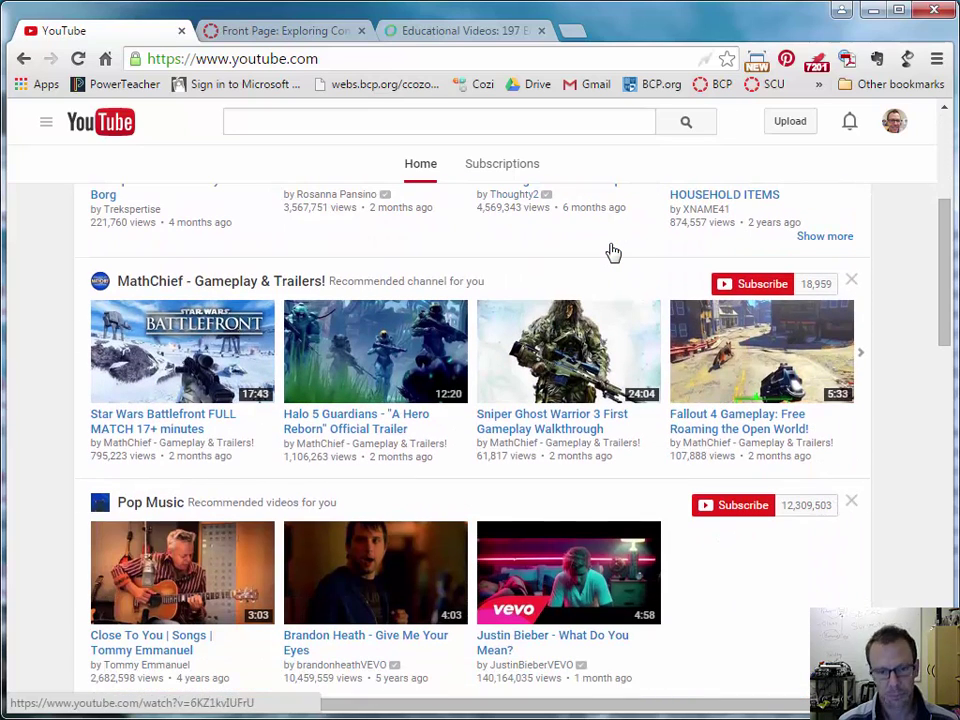